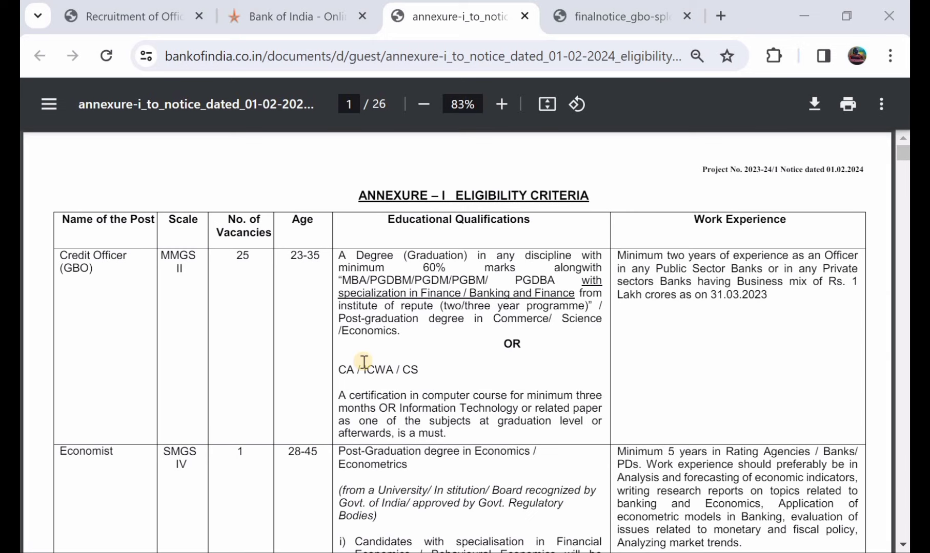
Step: Scroll through pages 1–5 of the annexure PDF to review each post's eligibility criteria
scroll(363, 362, "down", 7)
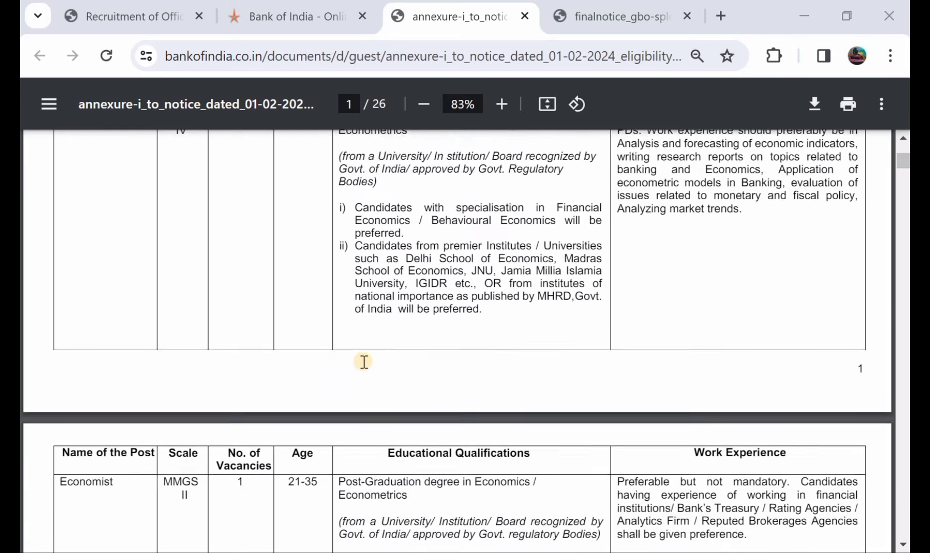
scroll(364, 362, "down", 2)
scroll(364, 362, "down", 3)
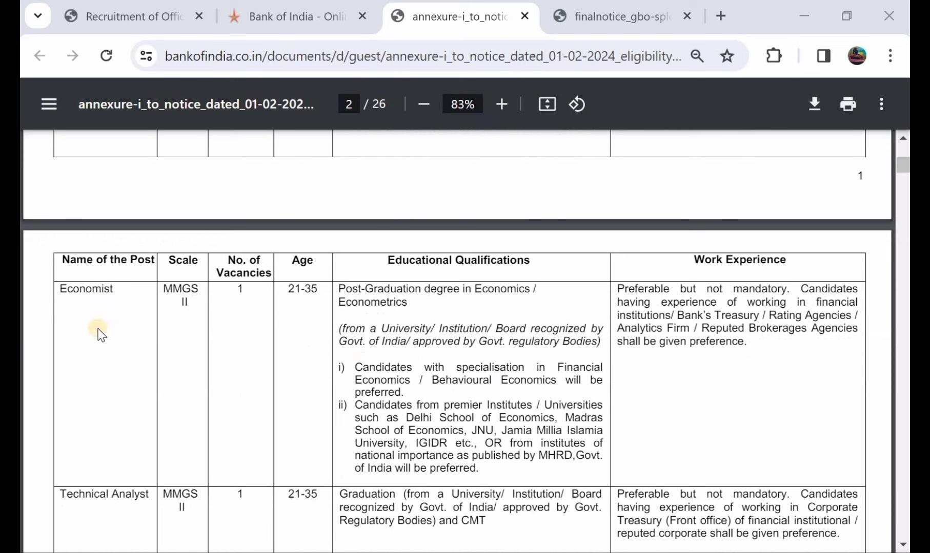
scroll(101, 408, "down", 1)
scroll(103, 408, "down", 1)
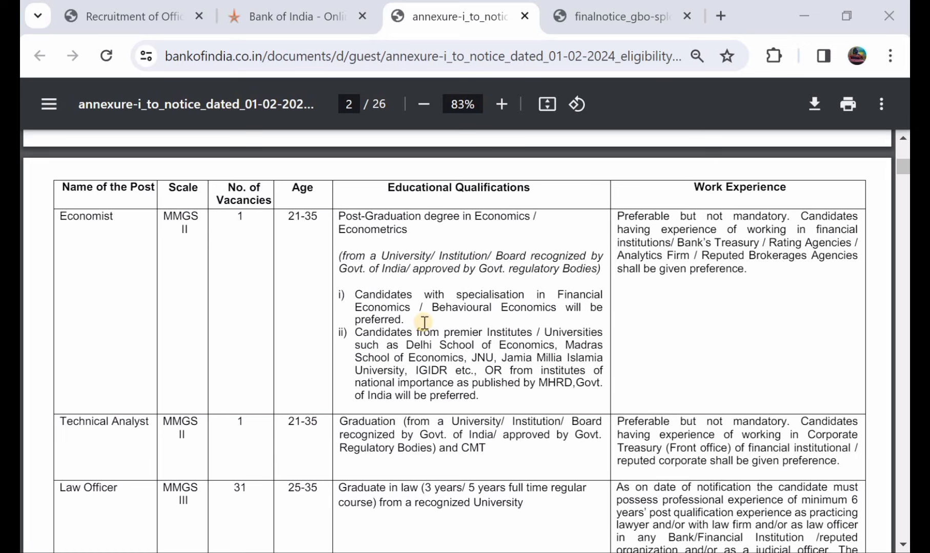
scroll(425, 323, "down", 8)
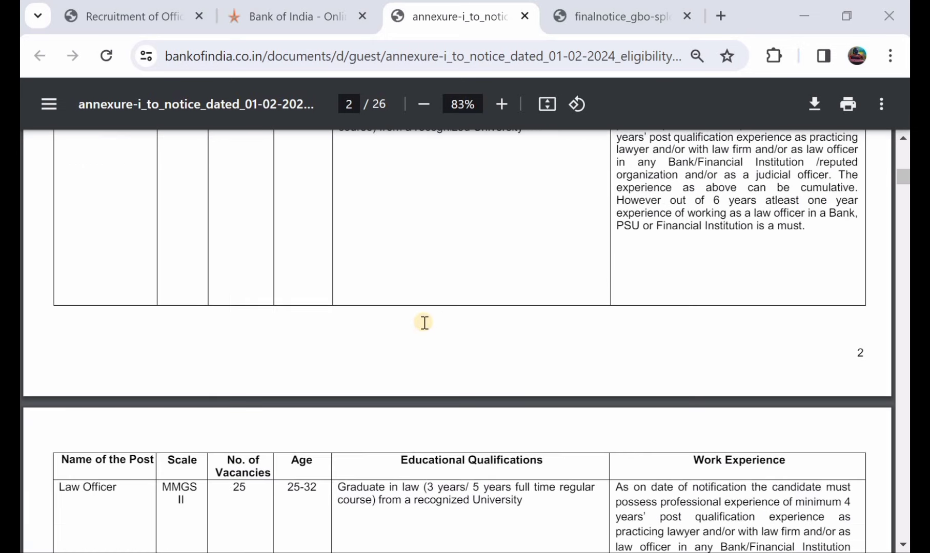
scroll(424, 323, "down", 5)
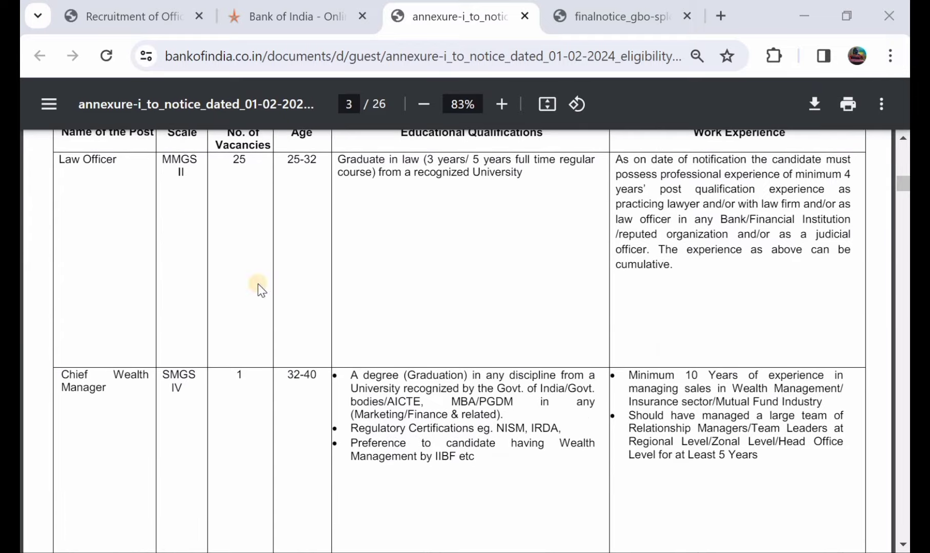
scroll(370, 351, "down", 10)
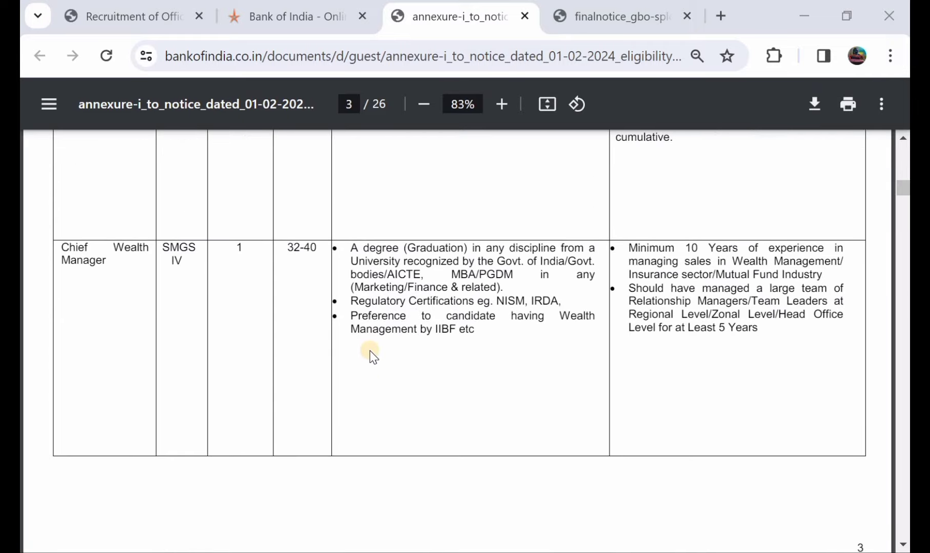
scroll(369, 351, "down", 8)
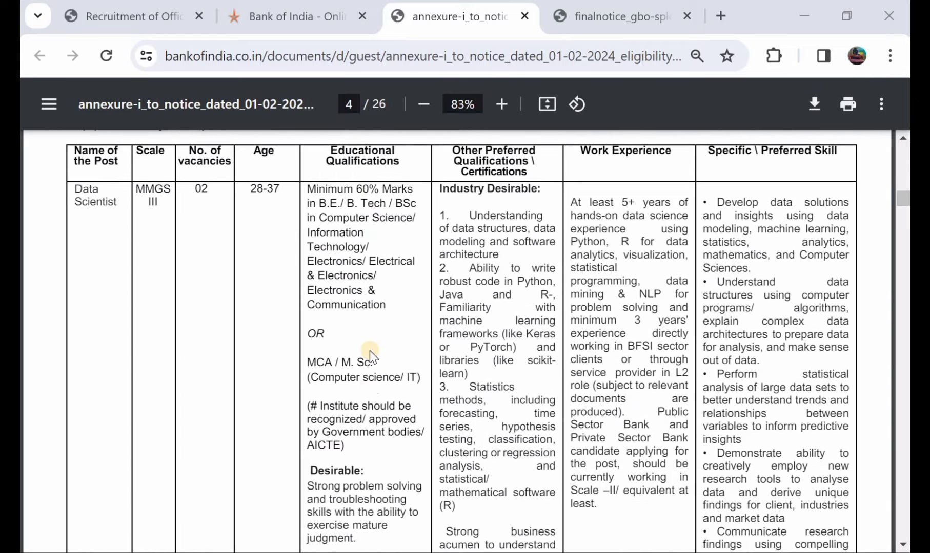
scroll(369, 351, "down", 6)
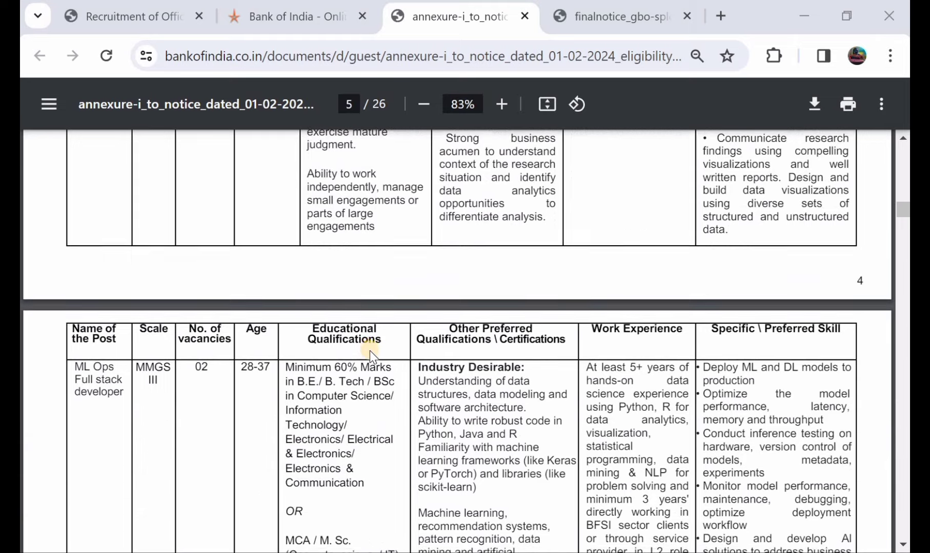
scroll(370, 351, "up", 2)
scroll(369, 351, "up", 10)
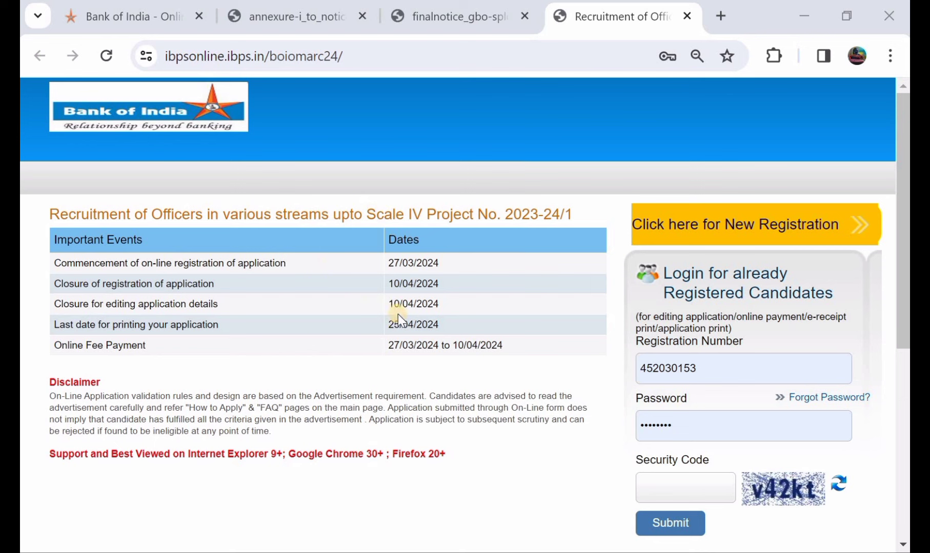
Step: Start a new registration and enter and confirm the candidate's first and last name
left_click(735, 226)
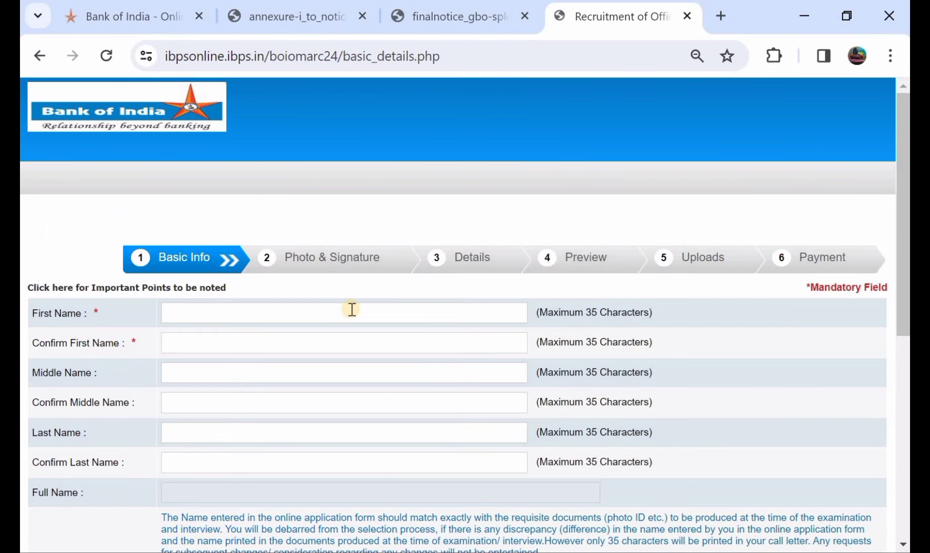
scroll(351, 309, "down", 1)
scroll(352, 309, "down", 1)
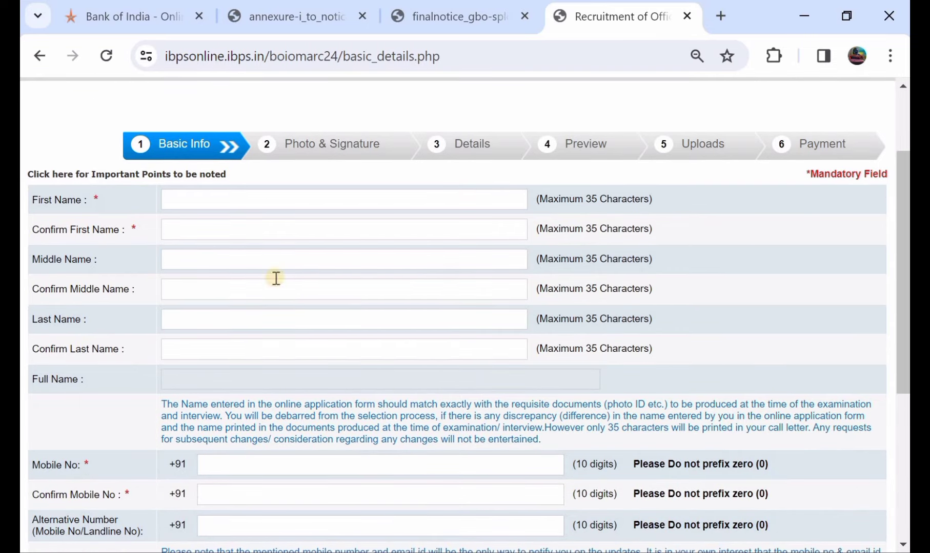
left_click(207, 200)
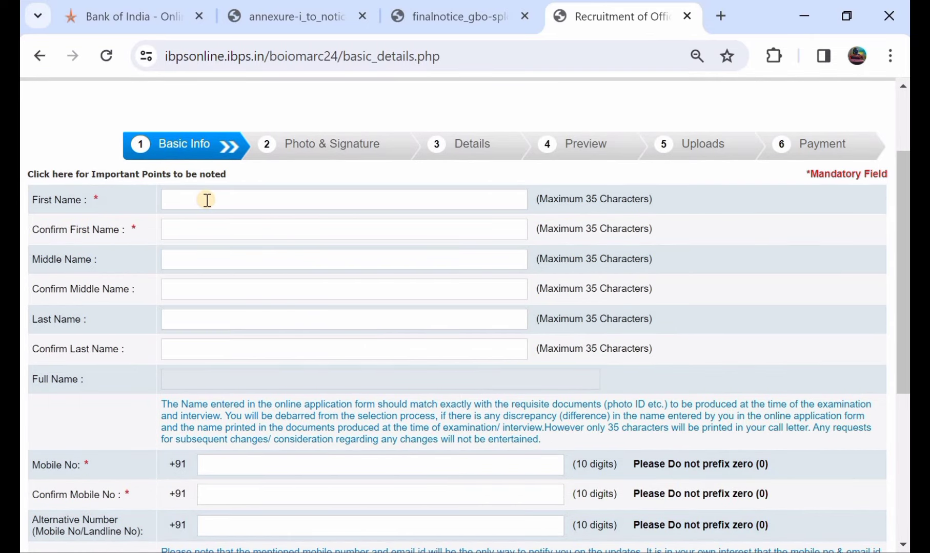
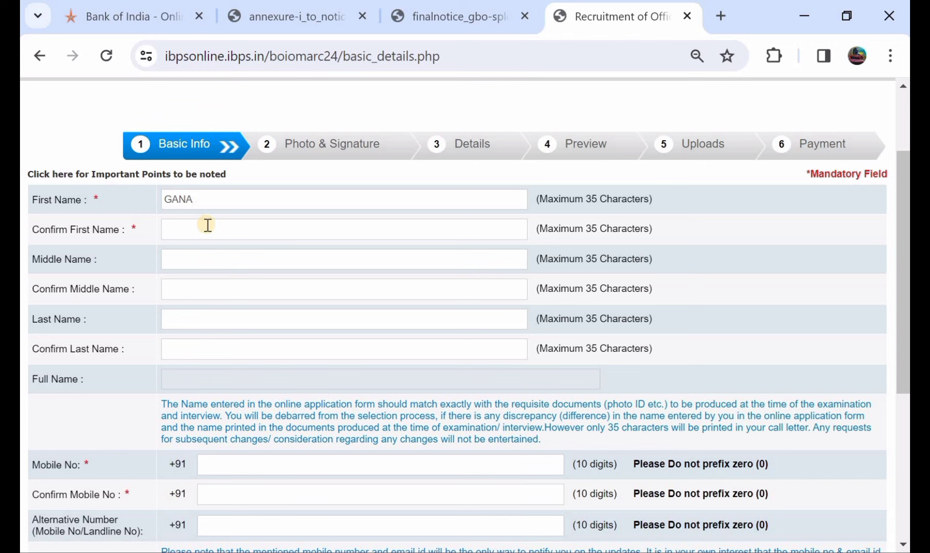
left_click(207, 225)
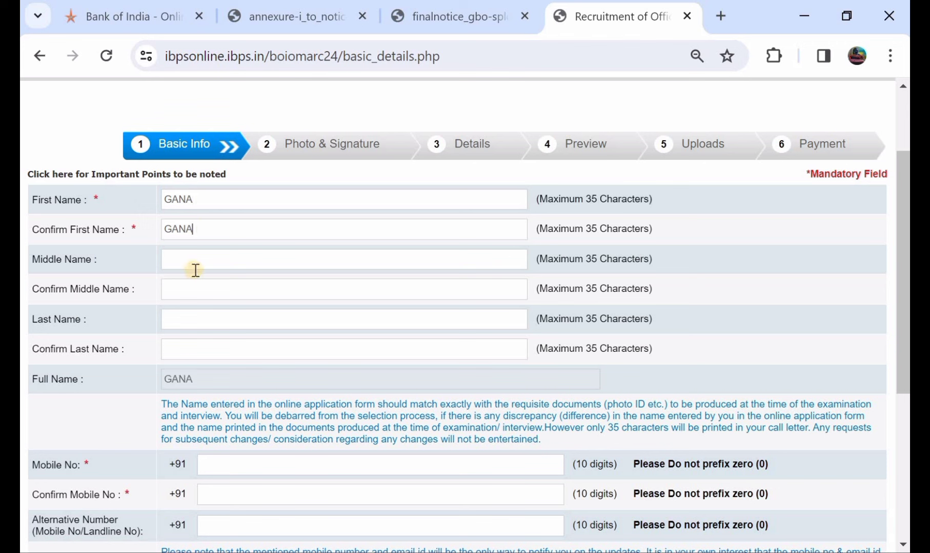
left_click(183, 320)
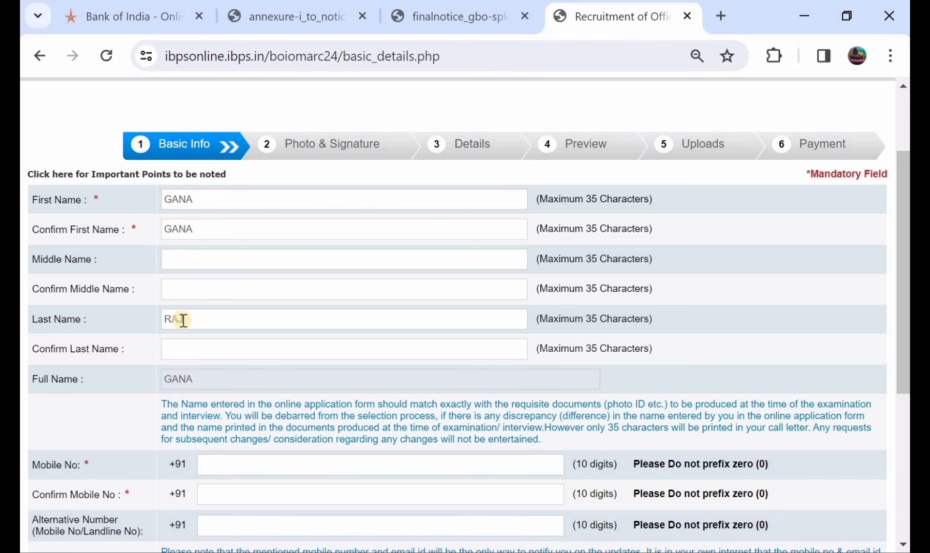
left_click(189, 347)
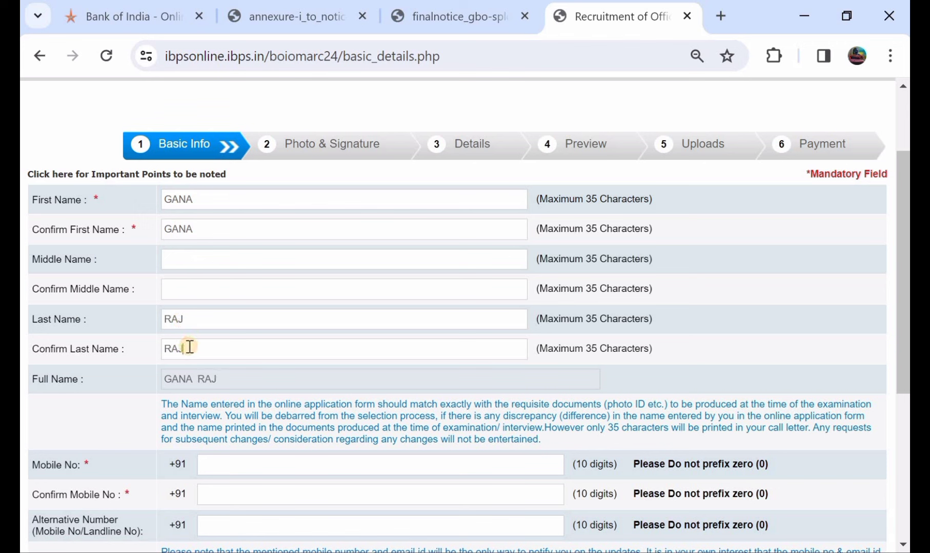
Step: Choose gmail.com as the email domain and save the basic info
scroll(190, 347, "down", 2)
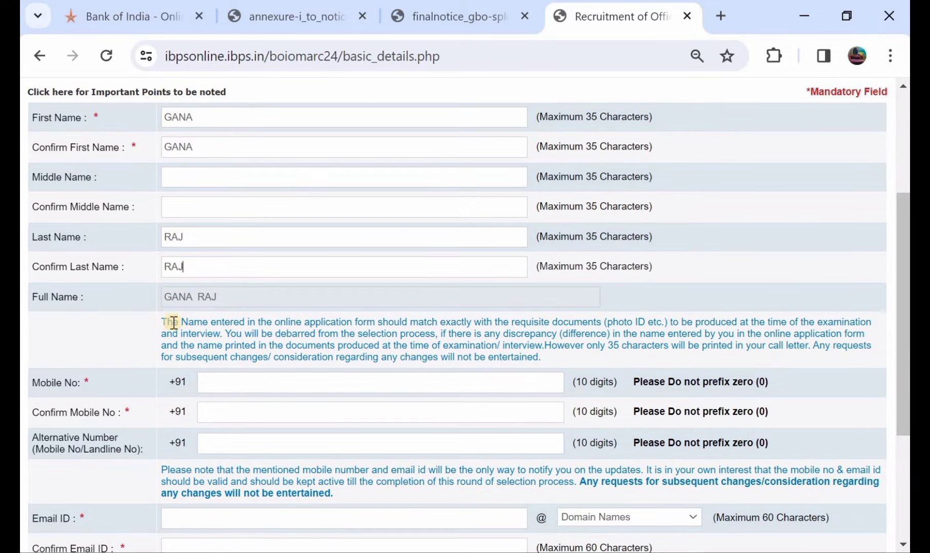
scroll(281, 306, "down", 1)
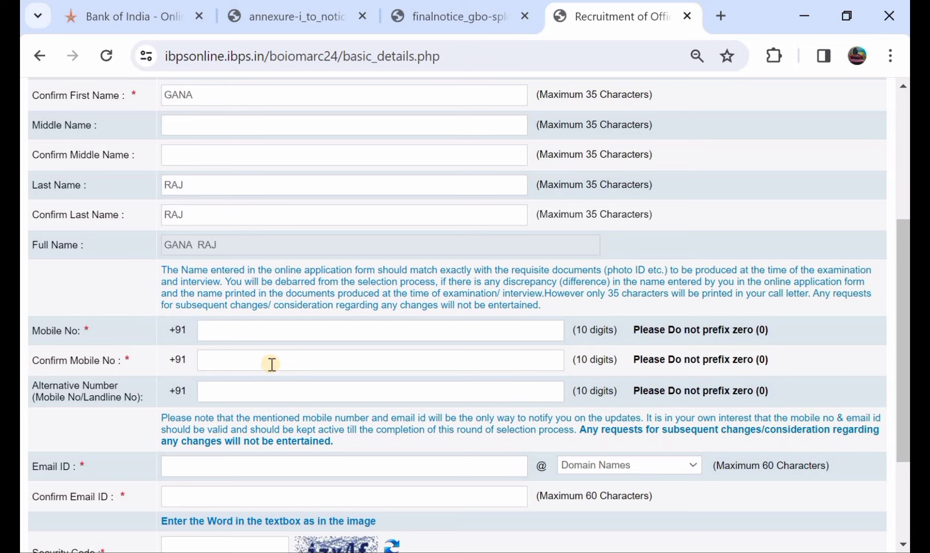
scroll(272, 364, "down", 1)
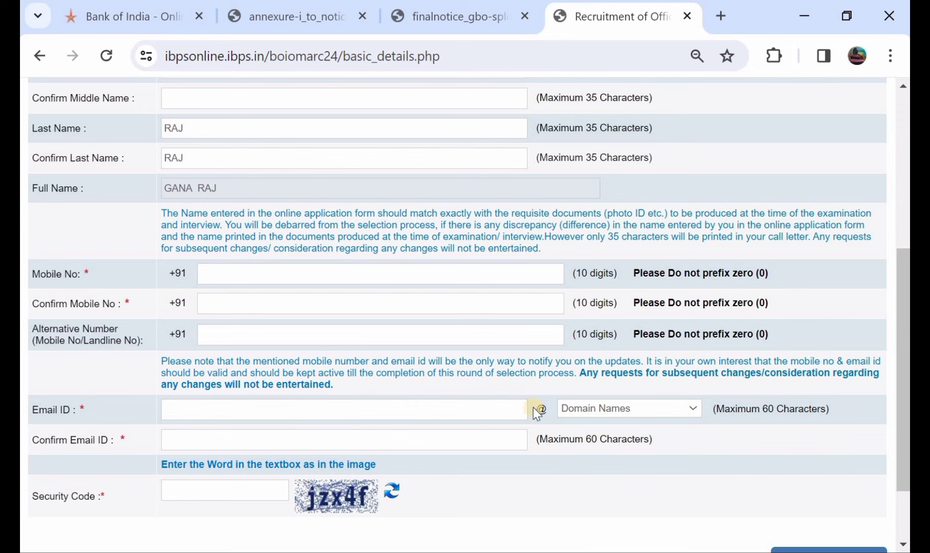
left_click(584, 410)
left_click(584, 449)
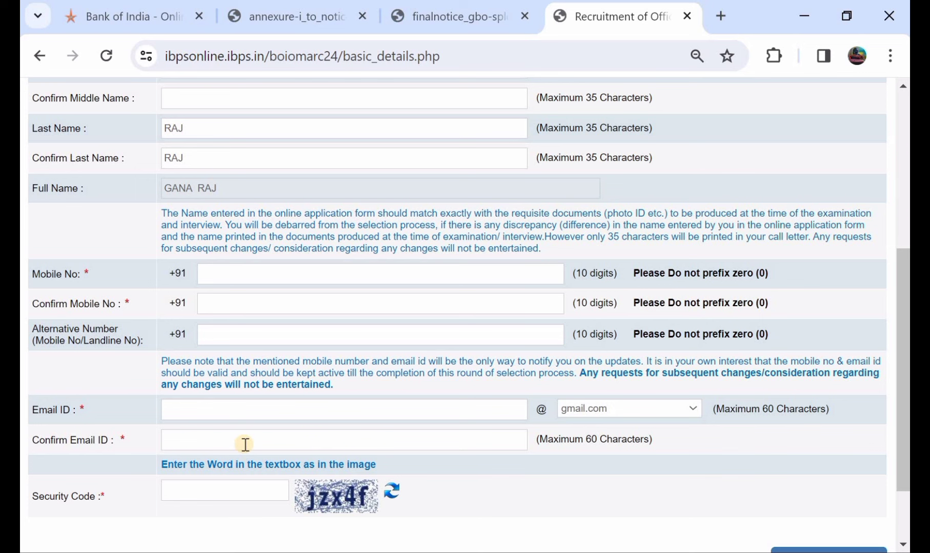
scroll(246, 445, "down", 1)
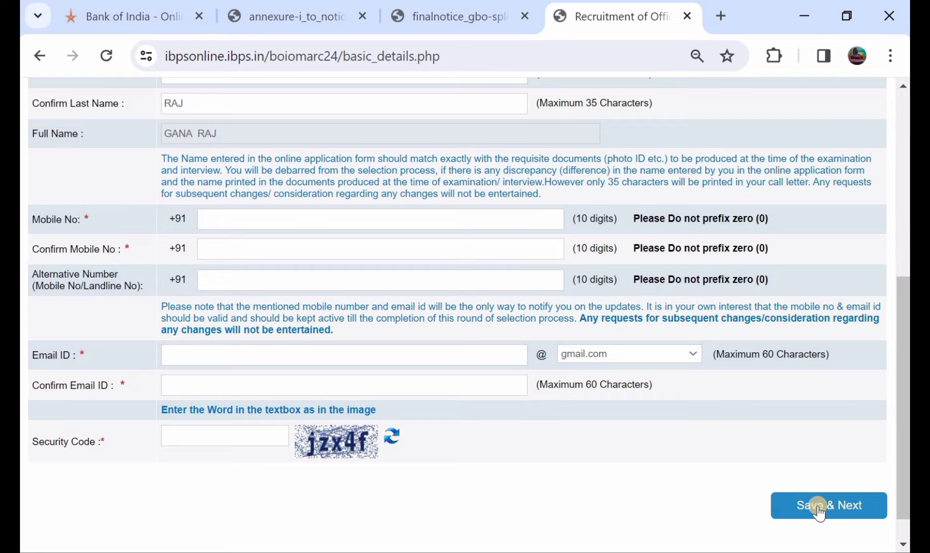
left_click(818, 507)
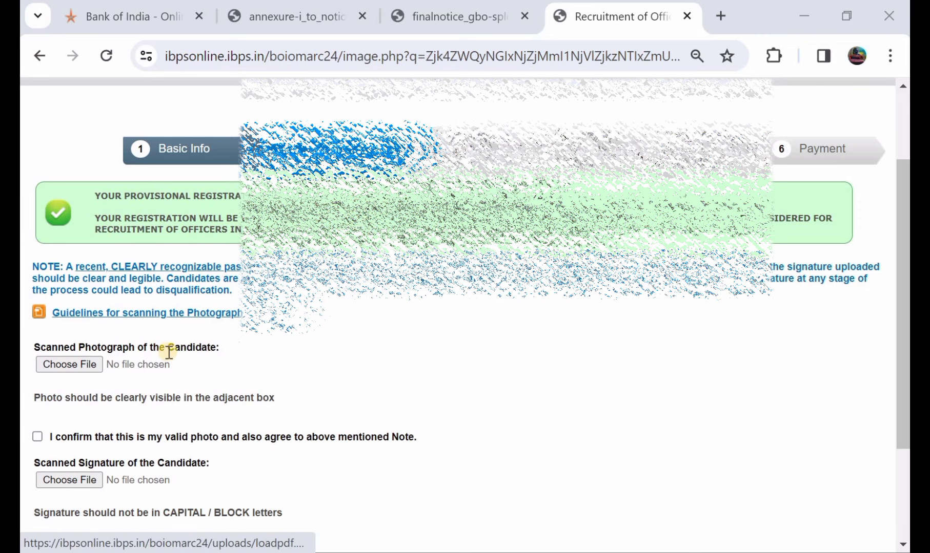
Step: Tick both valid photo and valid signature confirmations, then continue to Basic Details
scroll(166, 353, "down", 1)
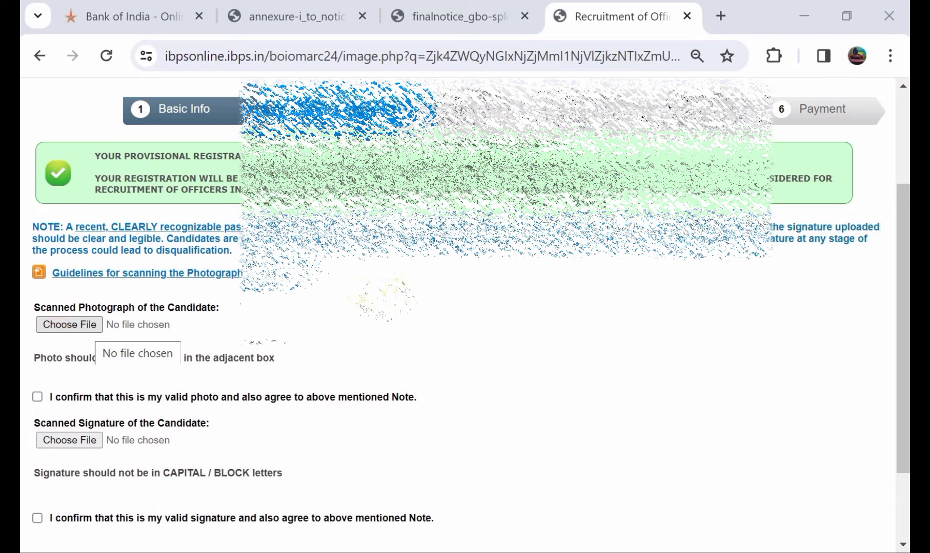
left_click(37, 398)
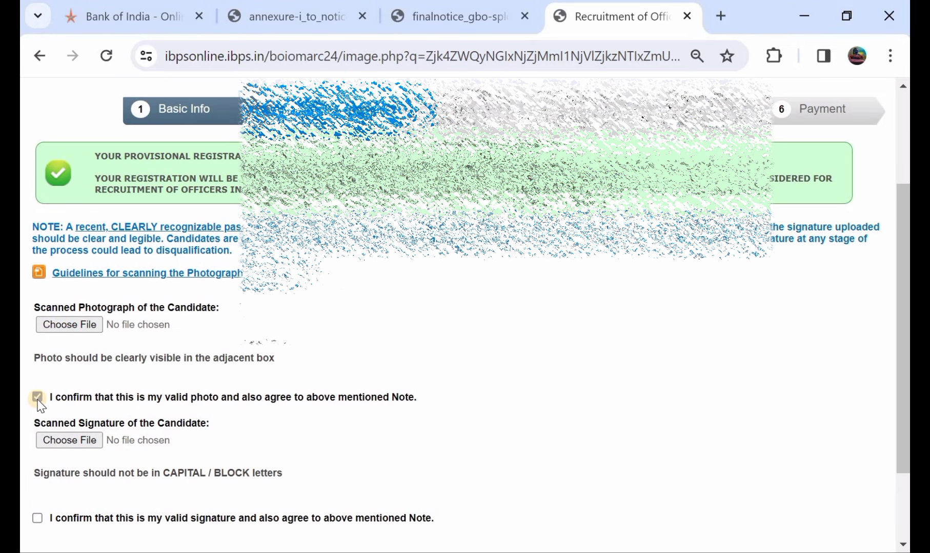
scroll(40, 405, "down", 1)
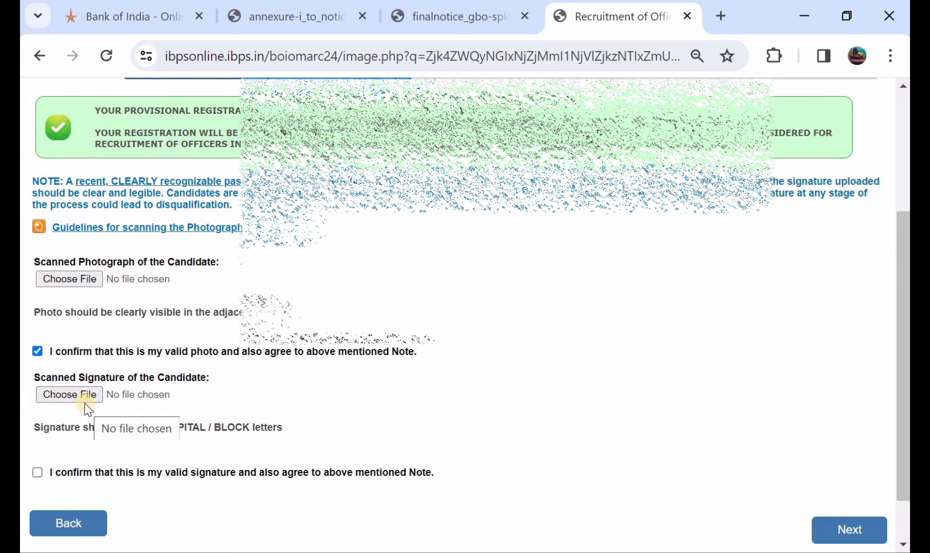
scroll(147, 409, "down", 1)
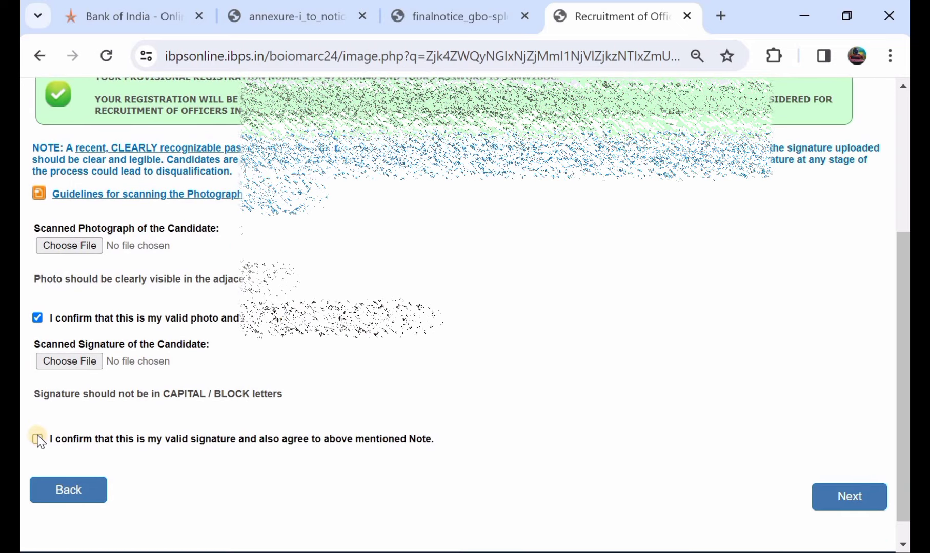
left_click(37, 439)
left_click(837, 498)
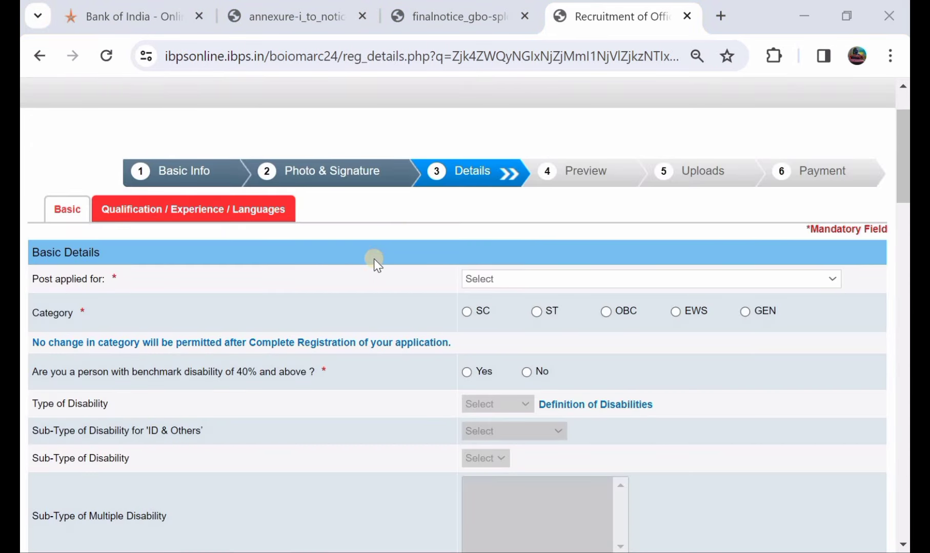
Step: Apply for the Technical Analyst MMGS-II post under GEN category, acknowledging the warning
left_click(474, 279)
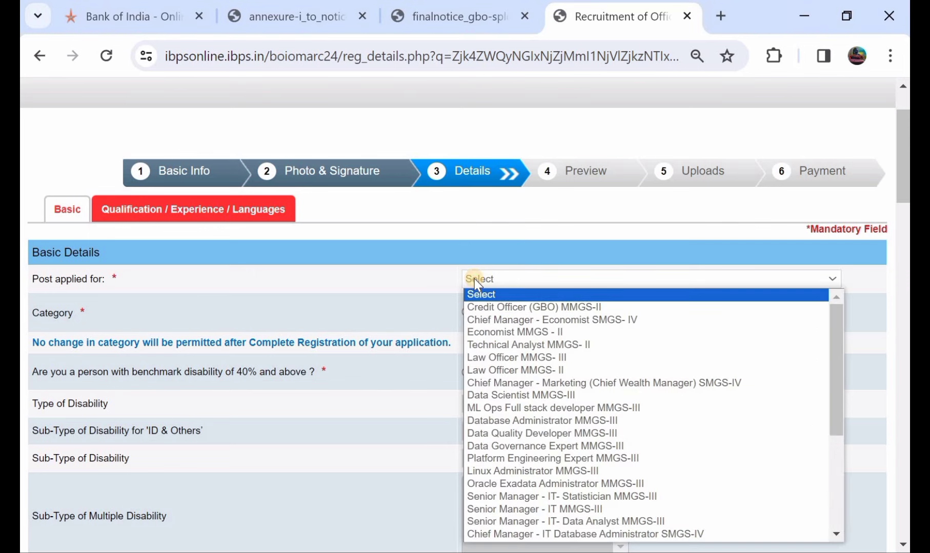
left_click(512, 346)
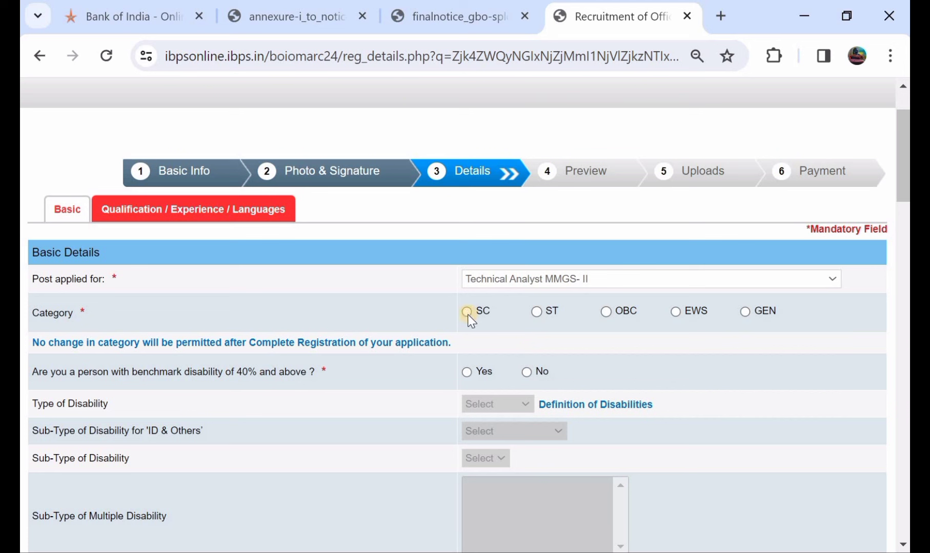
left_click(746, 312)
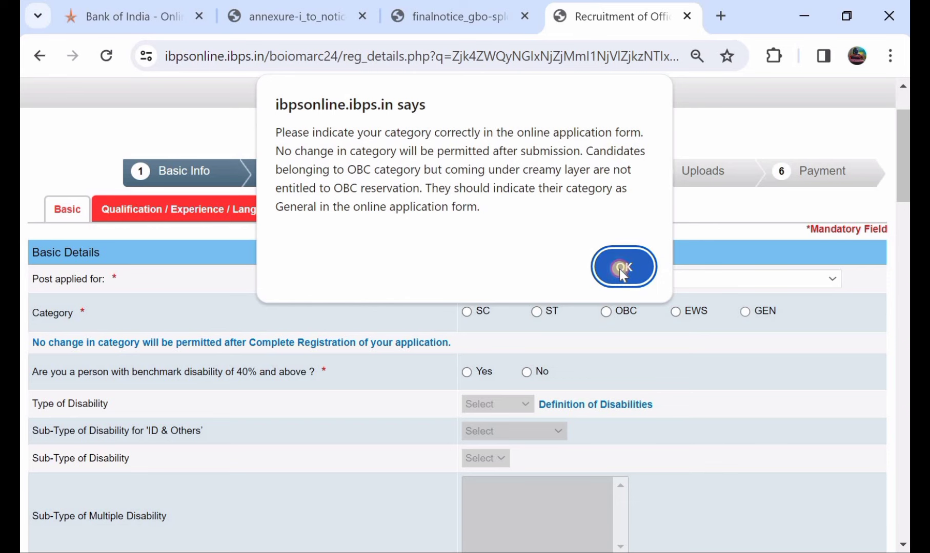
left_click(619, 269)
Step: Answer No to the benchmark disability question
scroll(420, 277, "down", 2)
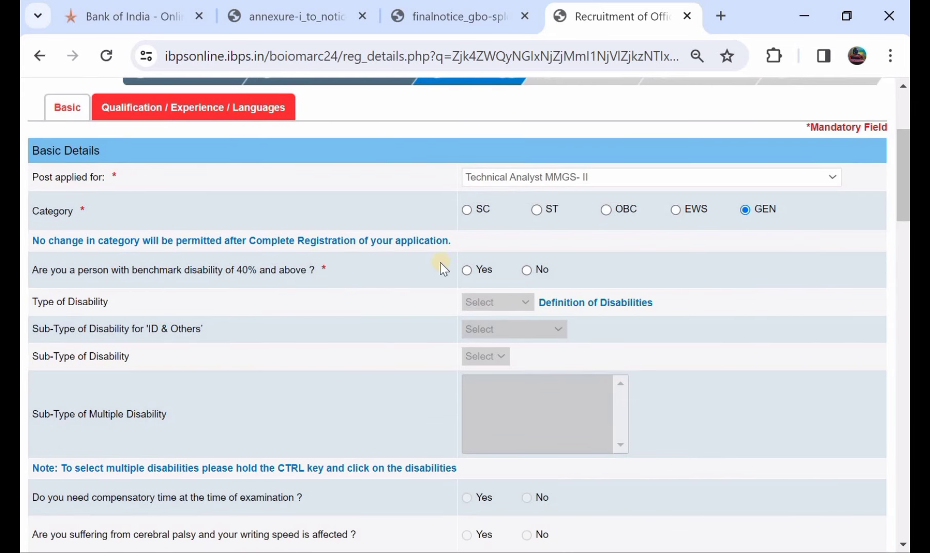
left_click(465, 270)
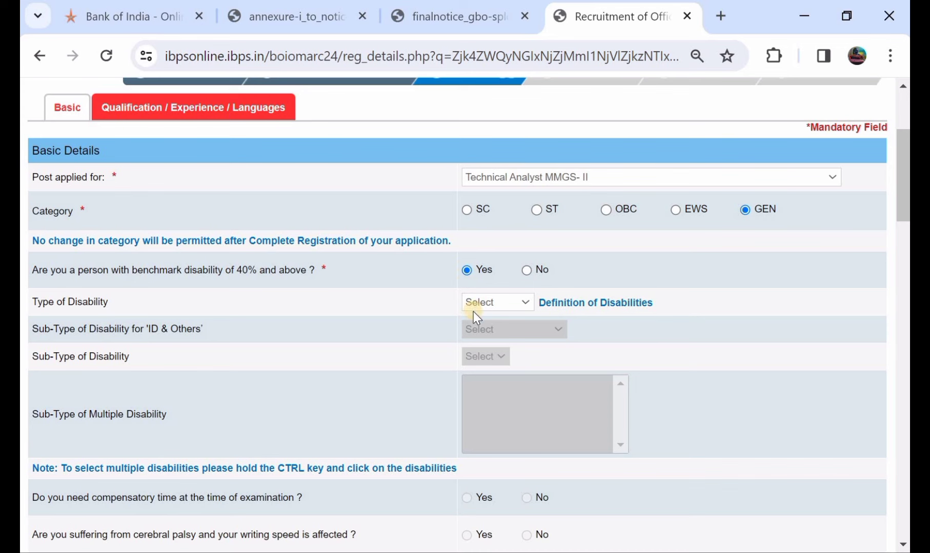
left_click(527, 271)
scroll(528, 271, "down", 4)
Step: Answer No to the sec 2(s) writing-difficulty and 1984 riots questions
scroll(528, 271, "down", 2)
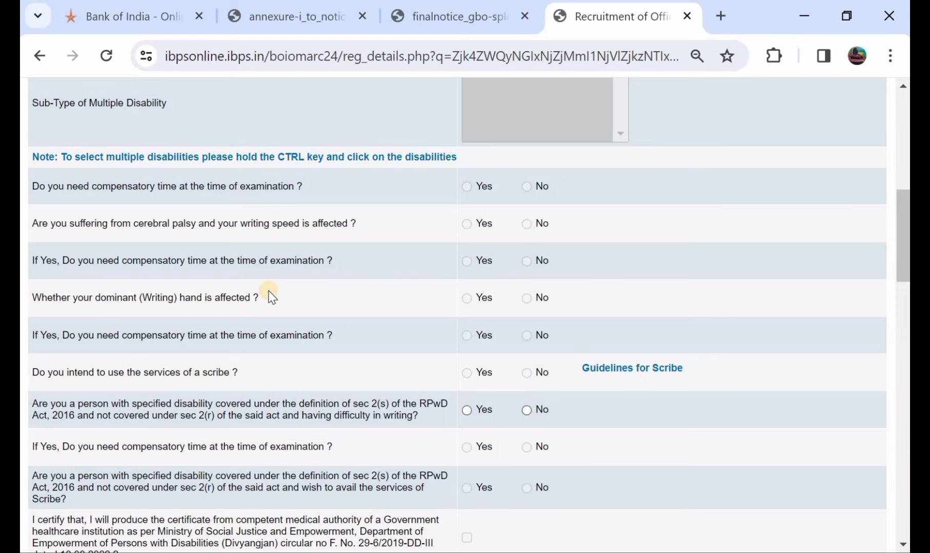
scroll(271, 297, "down", 2)
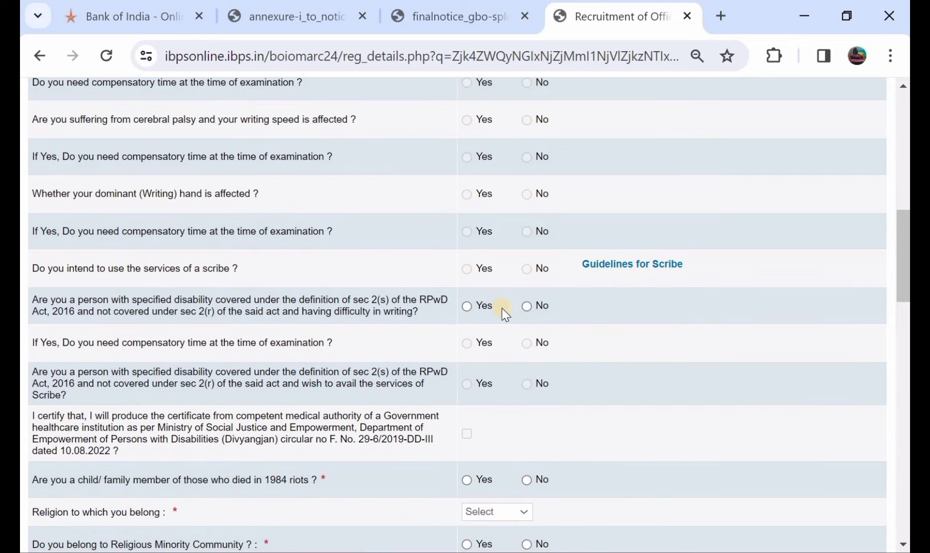
left_click(526, 306)
scroll(474, 291, "down", 3)
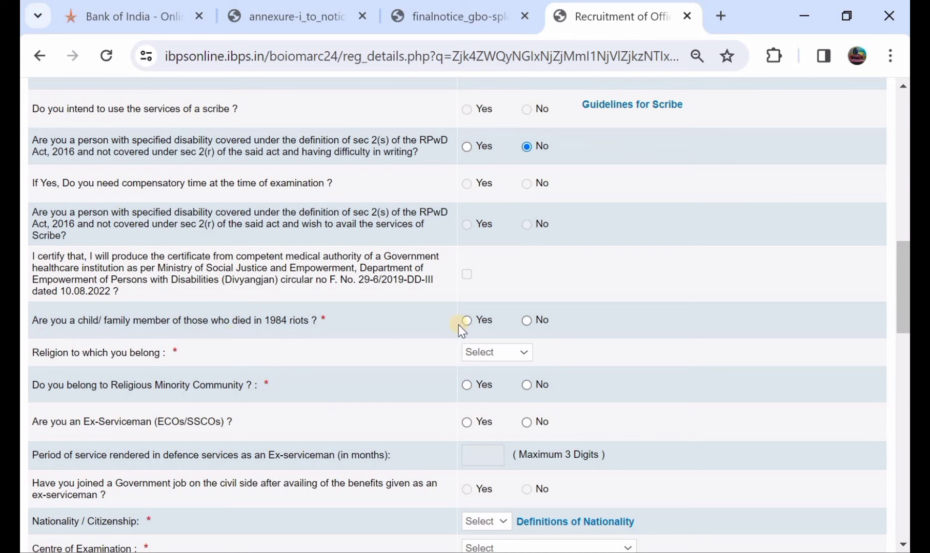
left_click(526, 321)
Step: Set religion to Hindu and answer No to religious minority and ex-serviceman
left_click(478, 350)
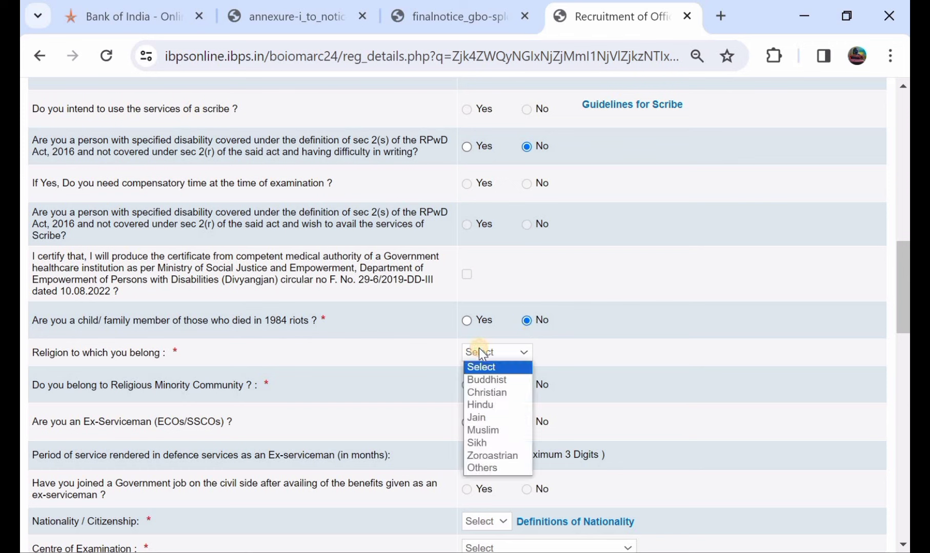
left_click(488, 405)
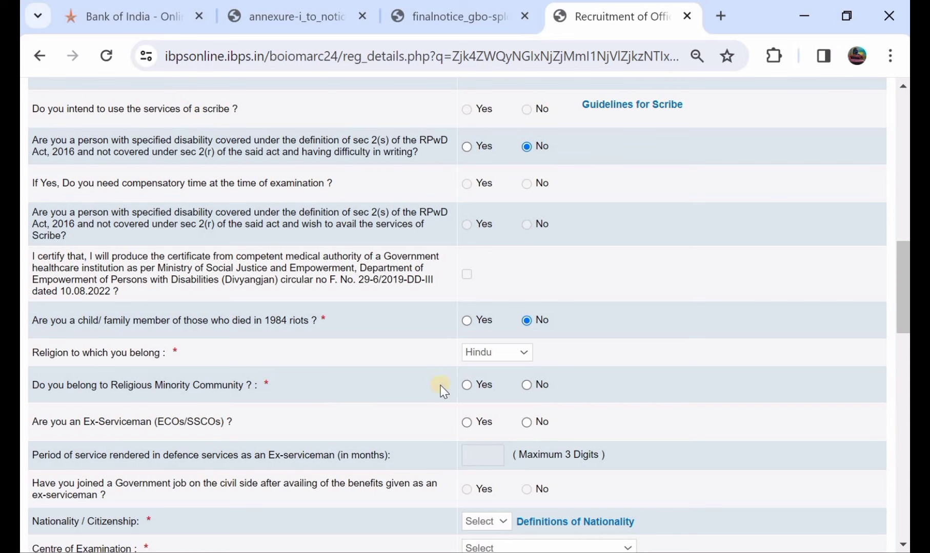
left_click(526, 385)
scroll(359, 431, "down", 1)
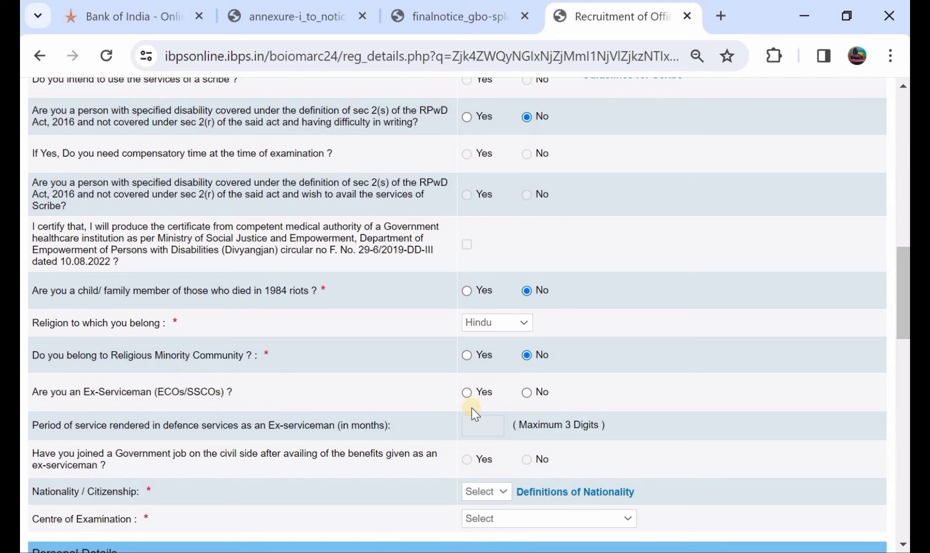
left_click(530, 396)
scroll(531, 397, "down", 2)
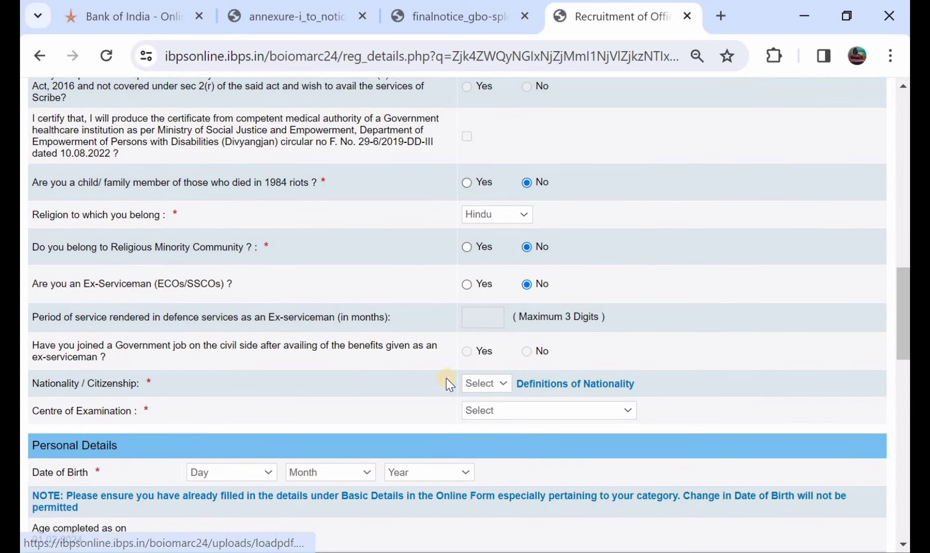
Step: Set nationality to Indian and exam centre to Hyderabad/Secundarabad
left_click(474, 386)
left_click(475, 409)
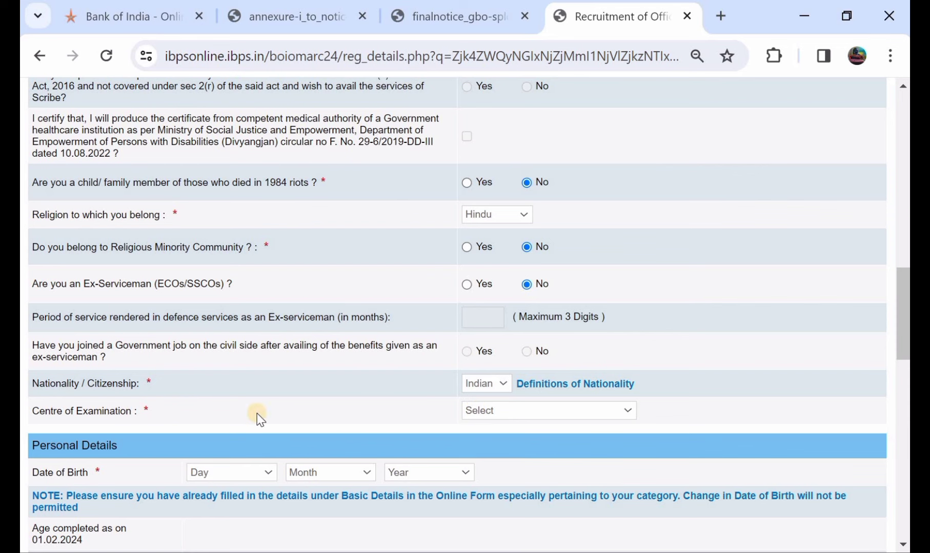
left_click(491, 409)
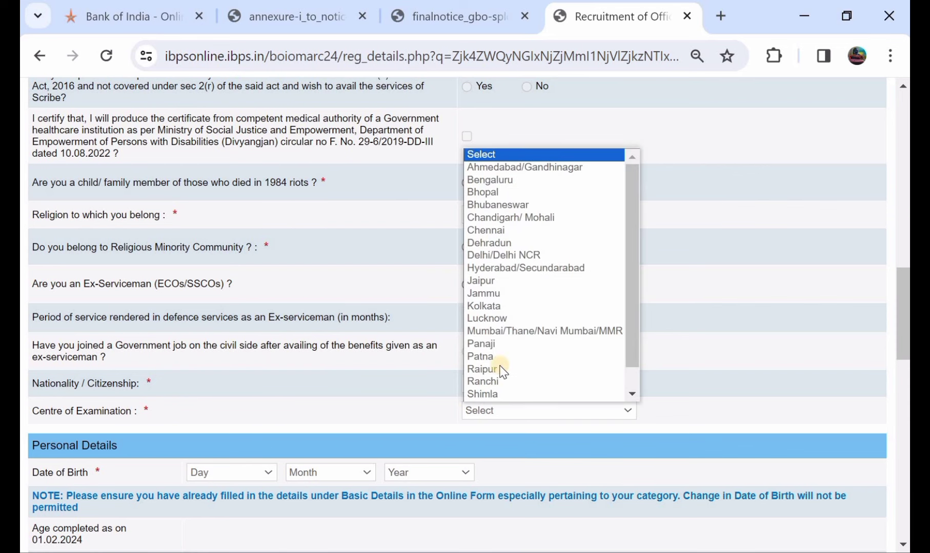
left_click(498, 269)
scroll(500, 275, "down", 2)
scroll(461, 267, "down", 2)
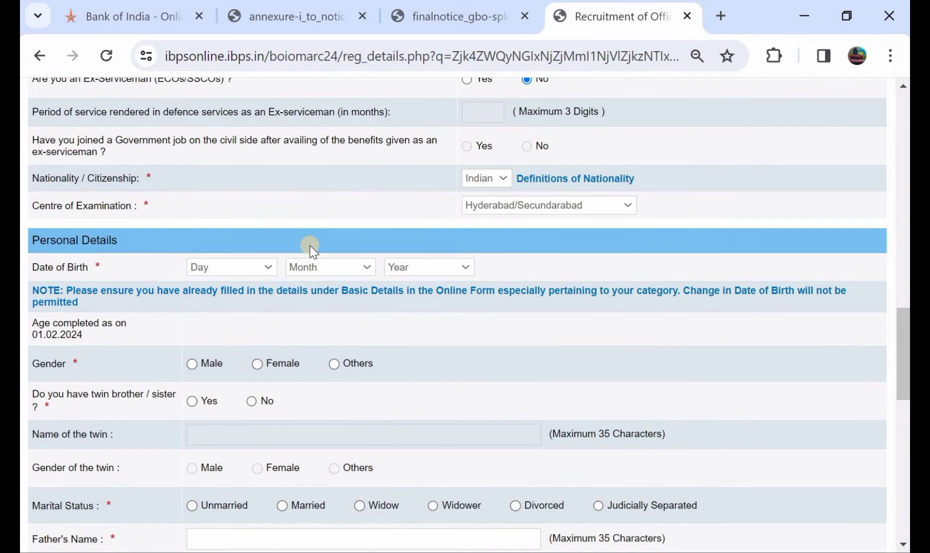
Step: Set date of birth to 01 May 2002 and gender to Male
left_click(226, 267)
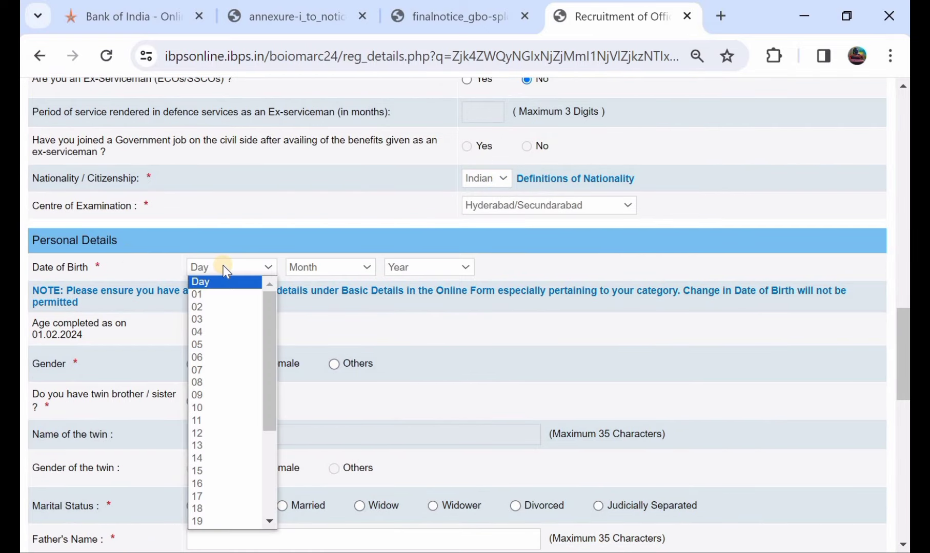
left_click(224, 295)
left_click(311, 267)
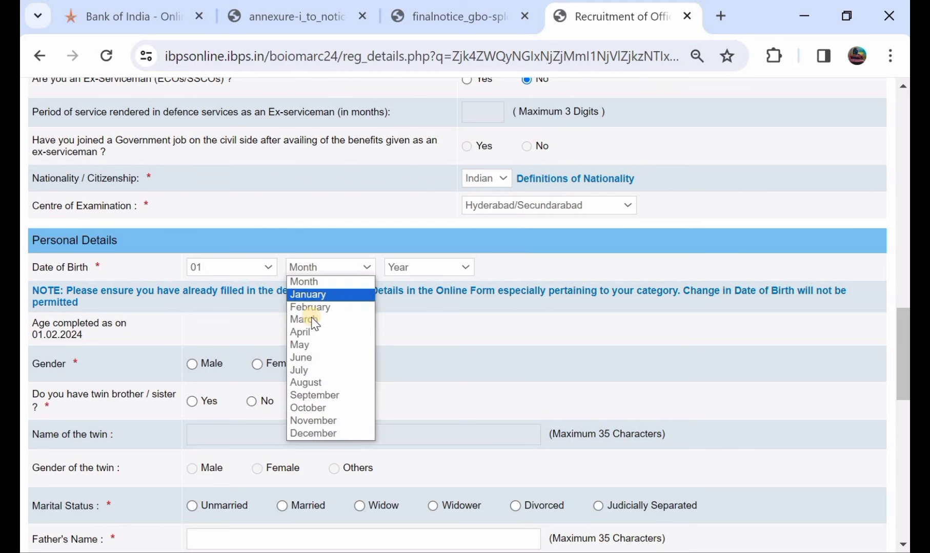
left_click(318, 344)
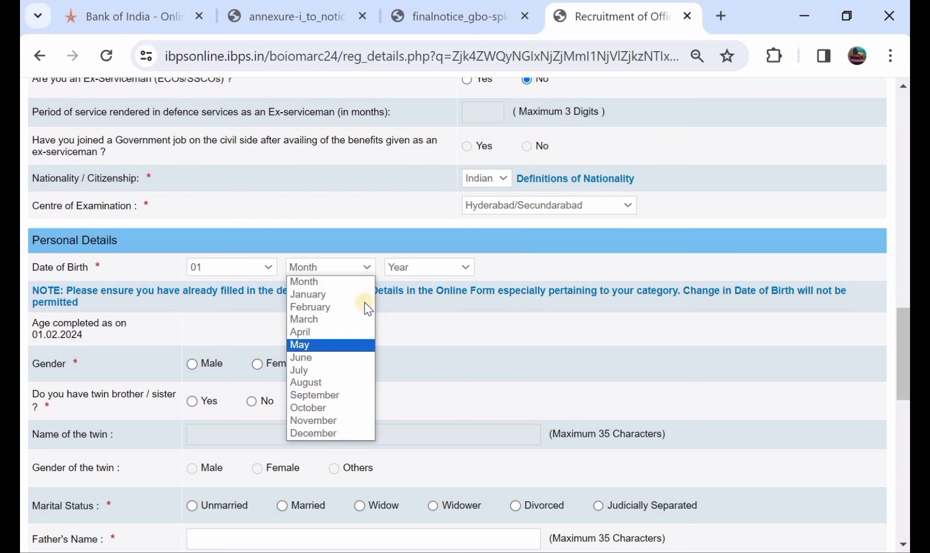
left_click(408, 274)
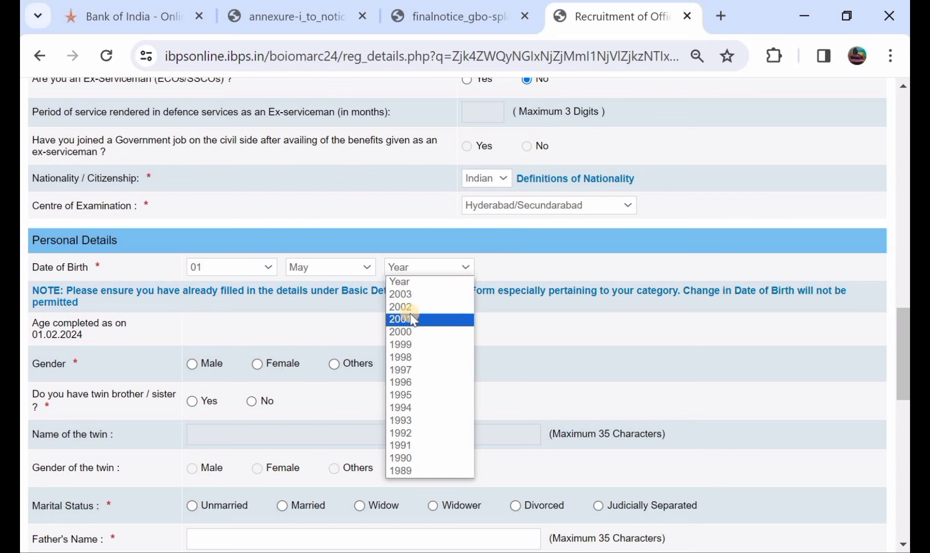
left_click(407, 307)
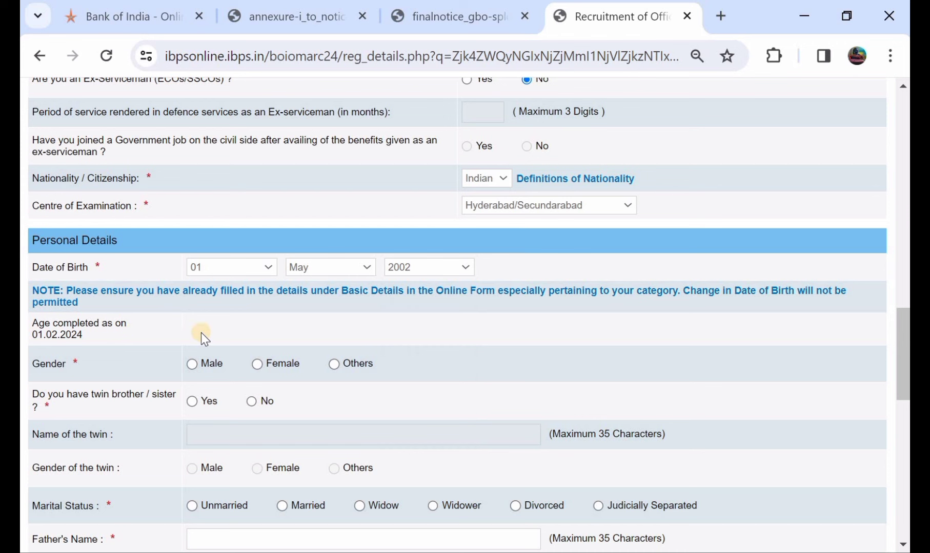
left_click(191, 364)
Step: Answer No to the twin sibling question and set marital status to Unmarried
left_click(191, 402)
scroll(192, 406, "down", 1)
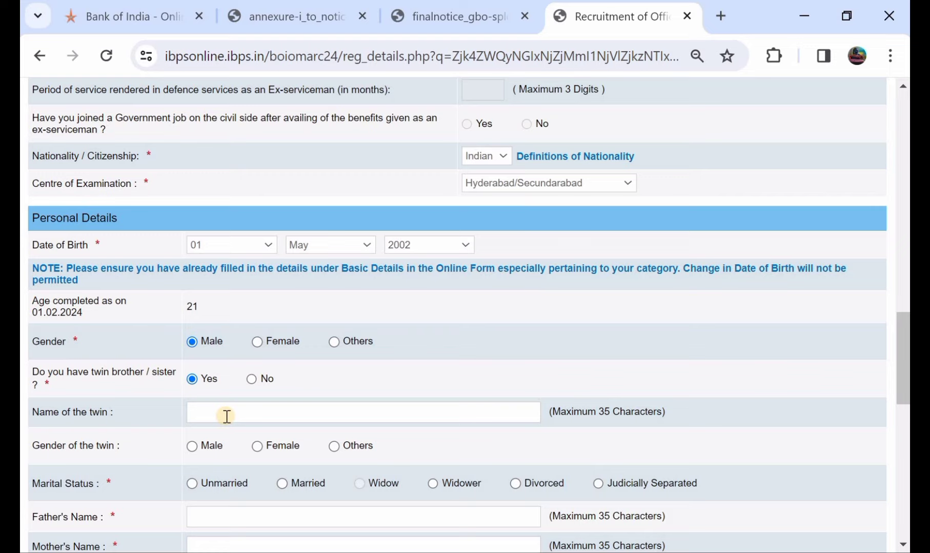
scroll(226, 416, "down", 1)
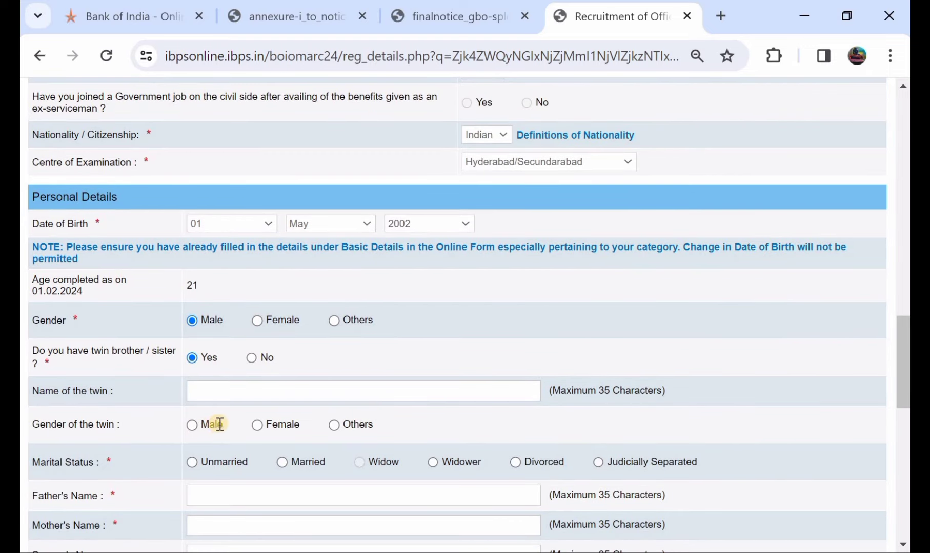
left_click(252, 358)
scroll(254, 358, "down", 3)
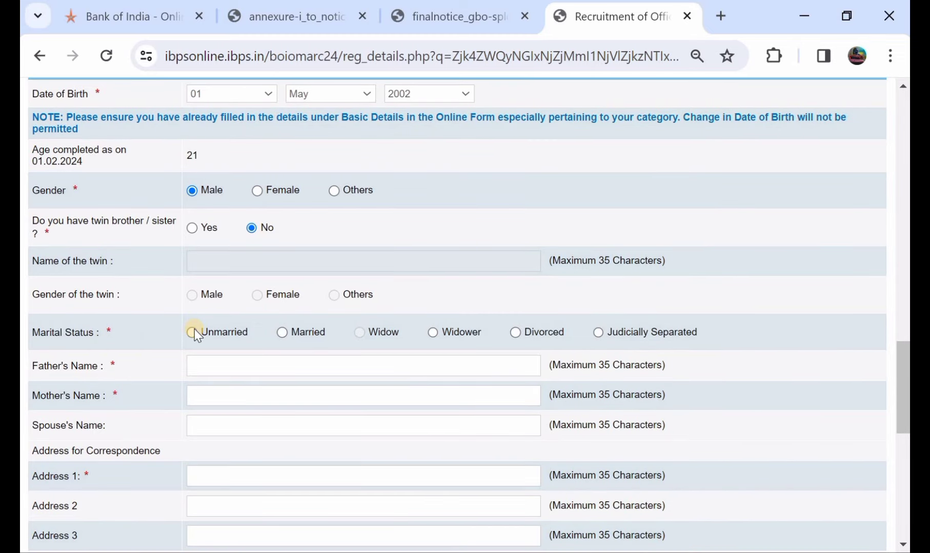
left_click(190, 333)
scroll(263, 345, "down", 1)
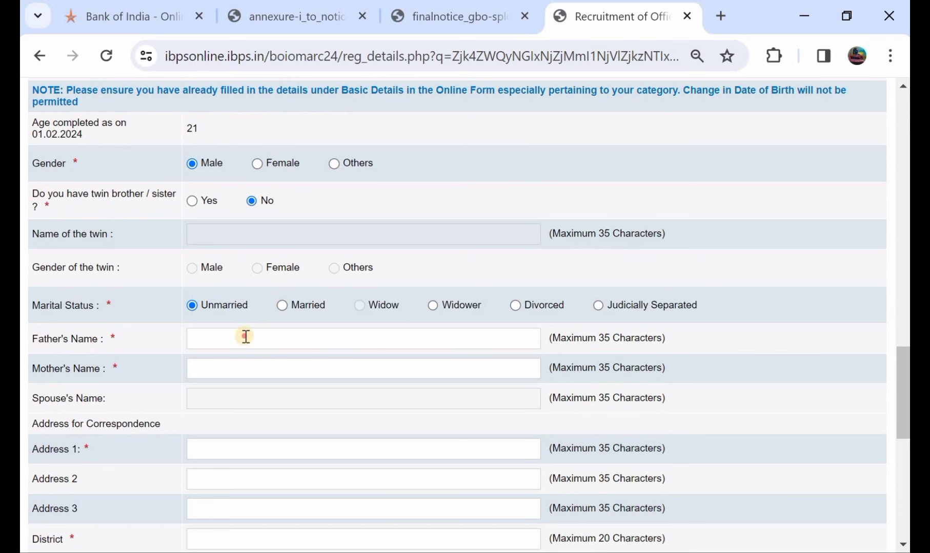
Step: Enter the father's name and mother's name
left_click(246, 337)
type("SIRI")
left_click(251, 377)
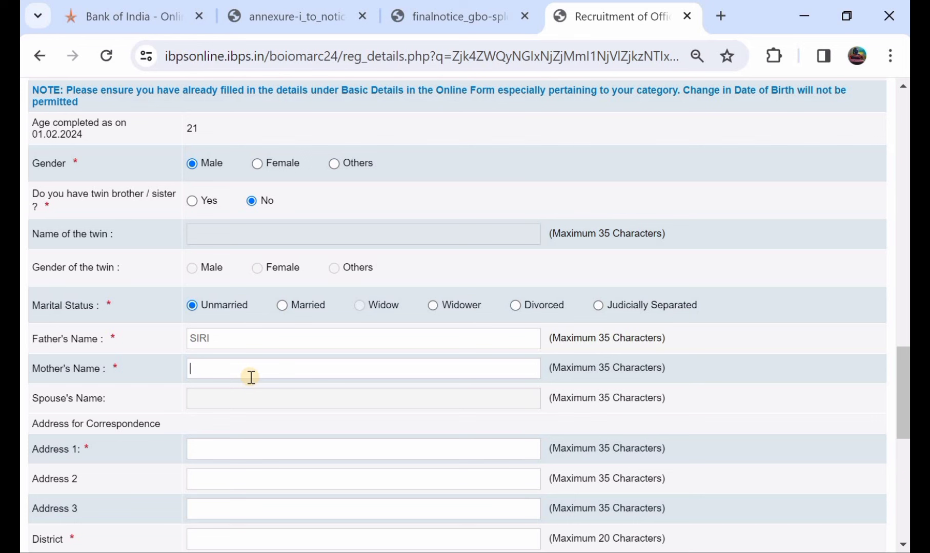
type("KALA")
scroll(251, 377, "down", 1)
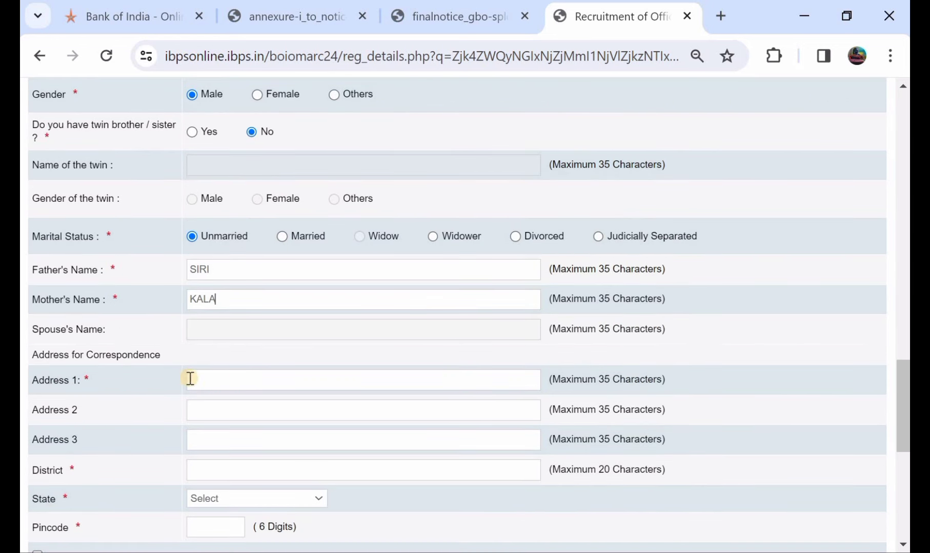
Step: Fill in the three correspondence address lines and the district
left_click(210, 382)
left_click(219, 405)
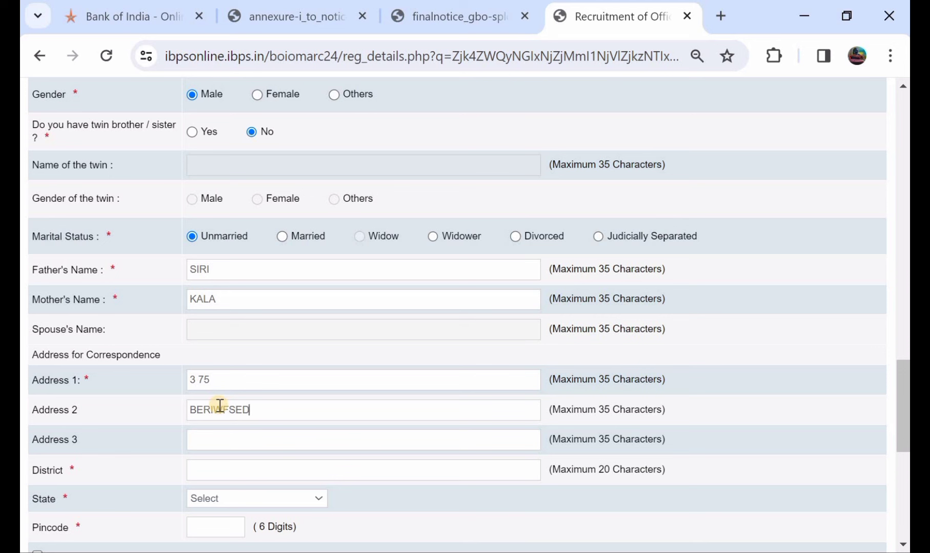
left_click(235, 436)
left_click(246, 478)
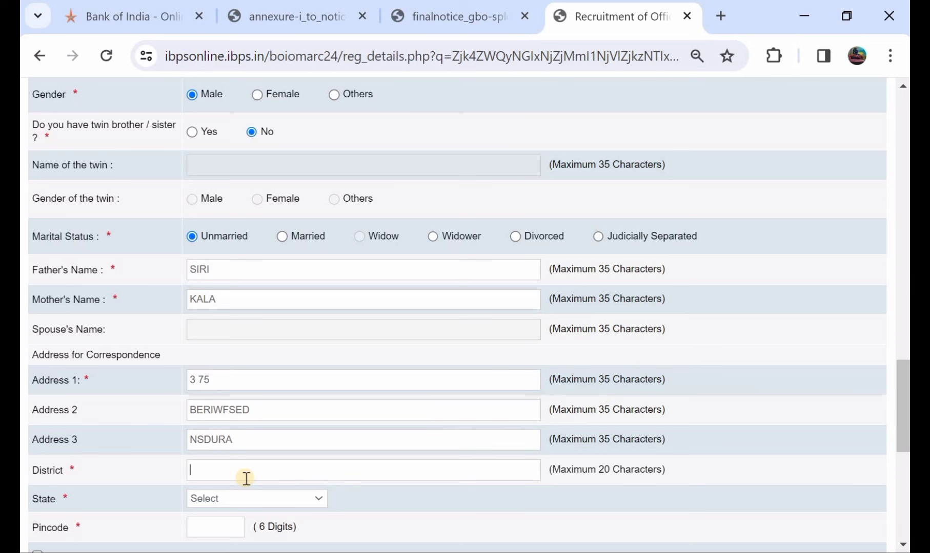
scroll(246, 478, "down", 1)
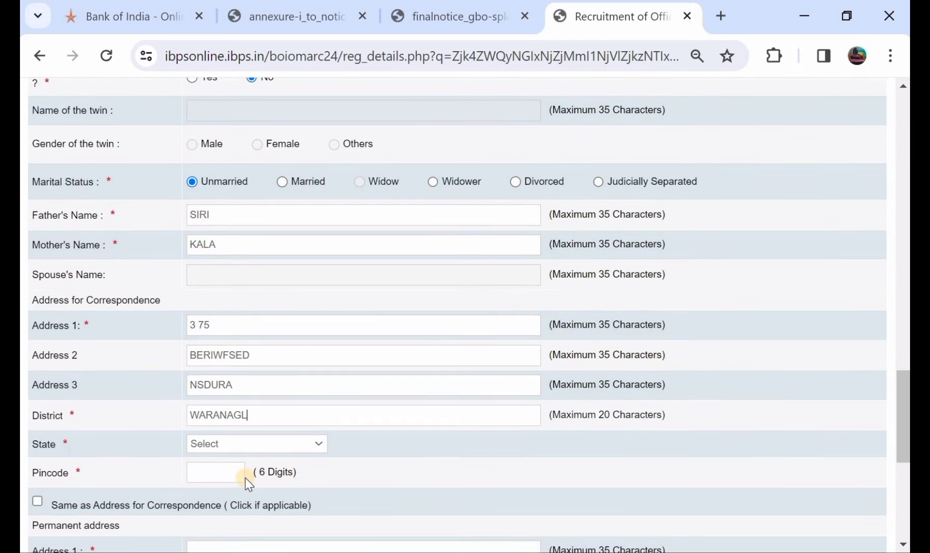
Step: Set the correspondence state to TELANGANA and enter the pincode
left_click(241, 445)
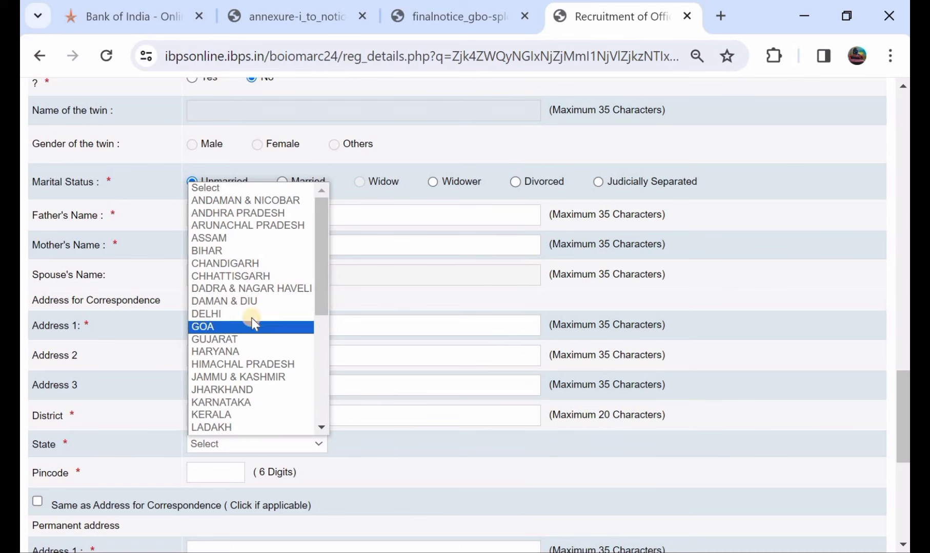
scroll(248, 358, "down", 5)
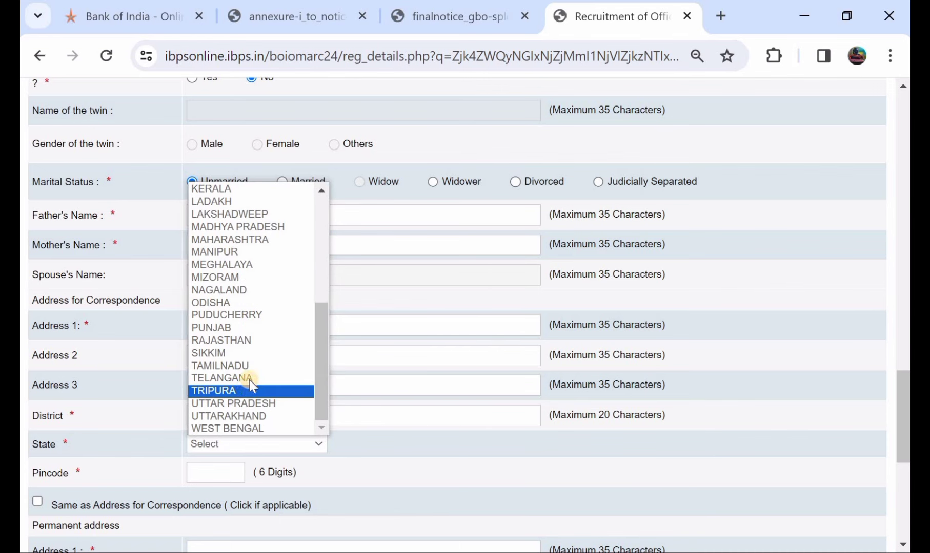
left_click(250, 379)
scroll(241, 386, "down", 1)
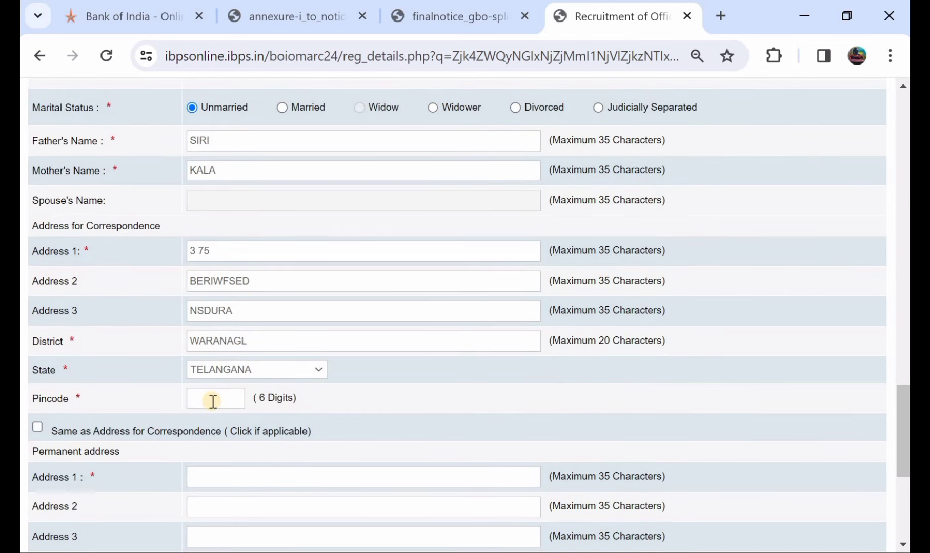
left_click(213, 402)
type("506101")
Step: Make the permanent address the same as the correspondence address
left_click(38, 428)
scroll(39, 428, "down", 3)
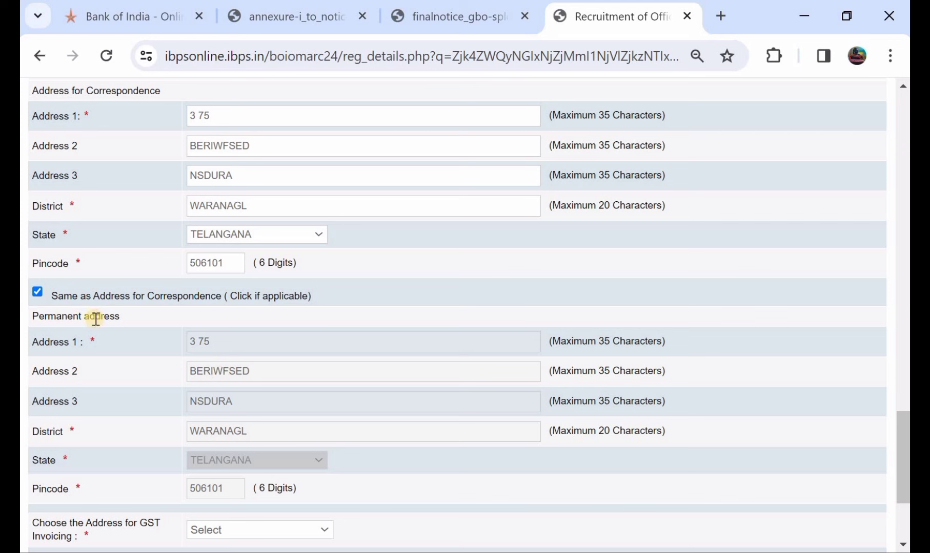
left_click(39, 293)
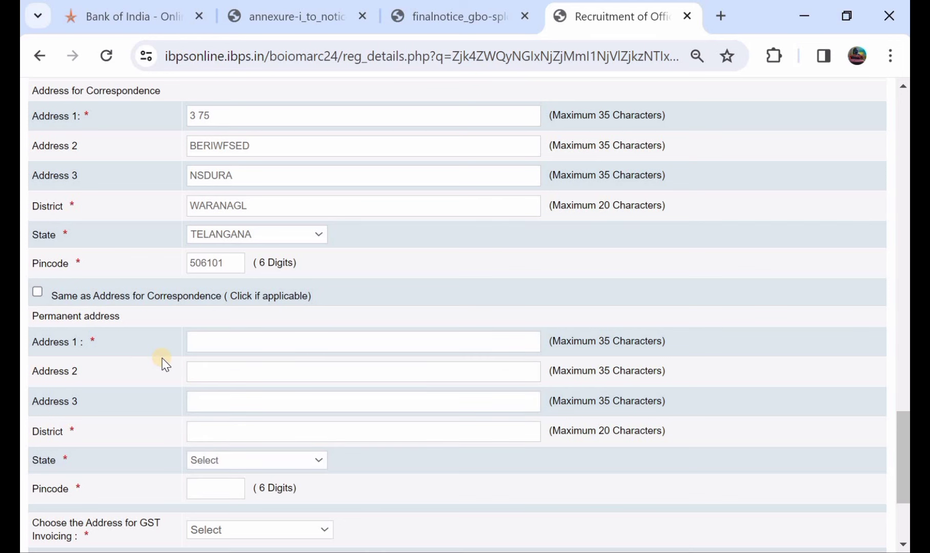
left_click(37, 294)
scroll(265, 363, "down", 3)
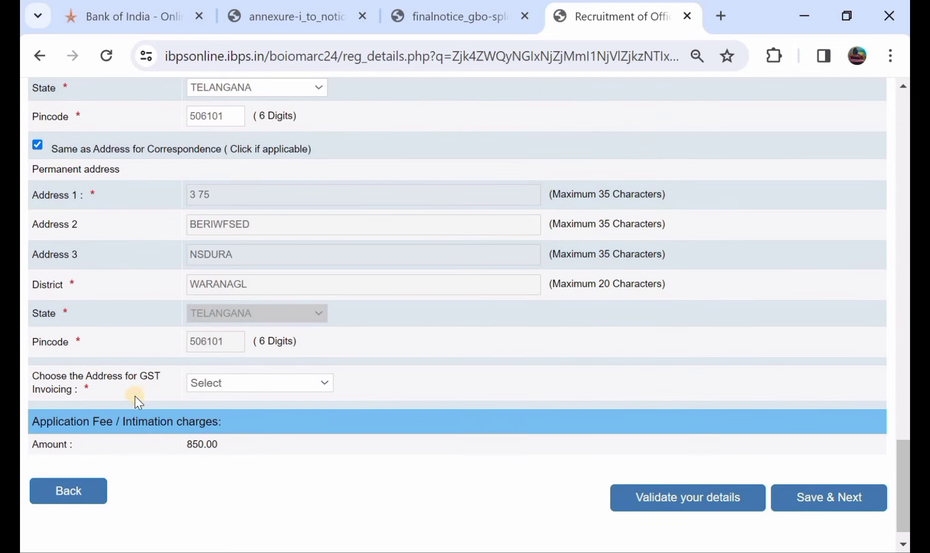
Step: Set GST invoicing to Correspondence Address and validate details, accepting 'Verified Successfully'
left_click(210, 384)
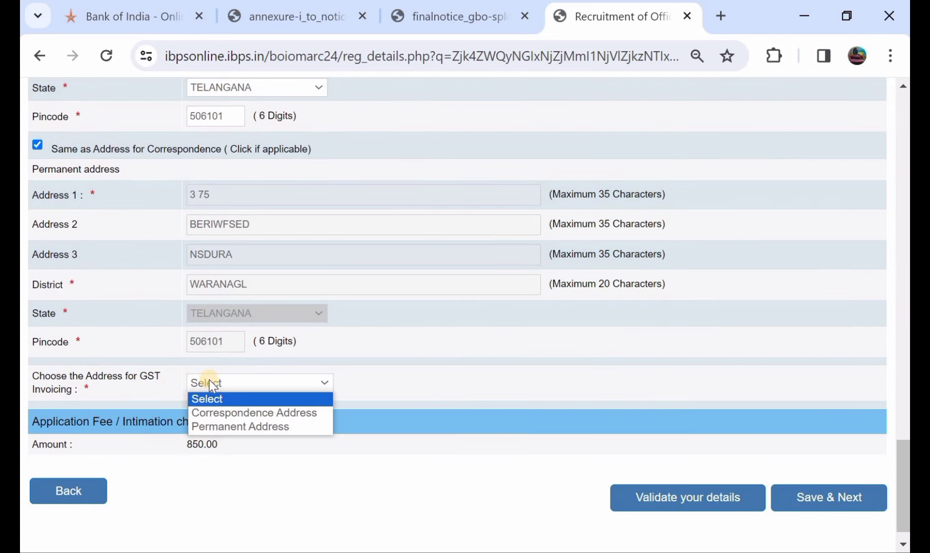
left_click(230, 413)
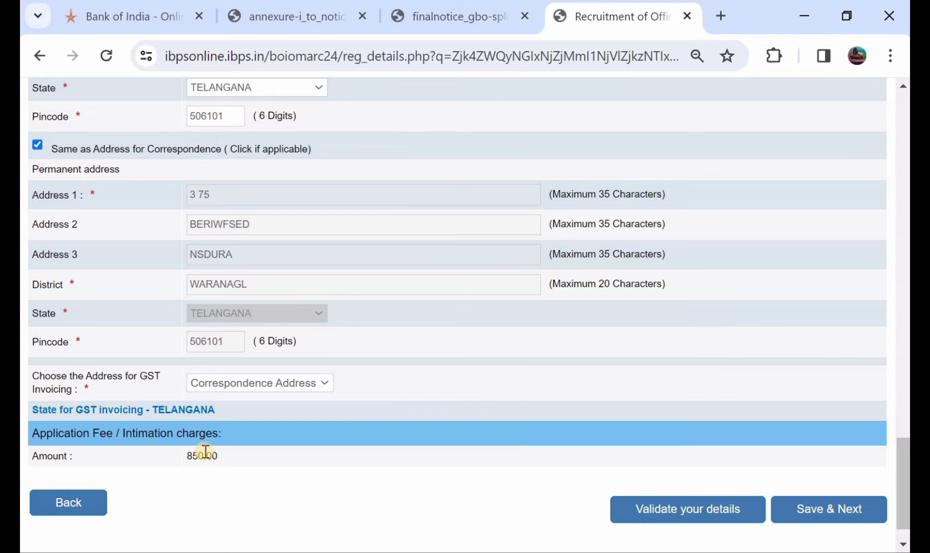
scroll(418, 254, "up", 15)
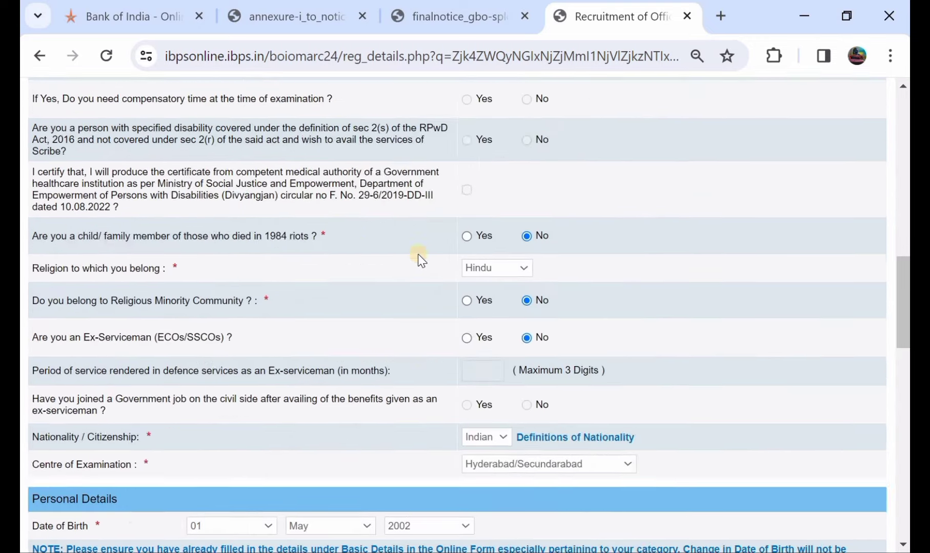
scroll(417, 254, "down", 15)
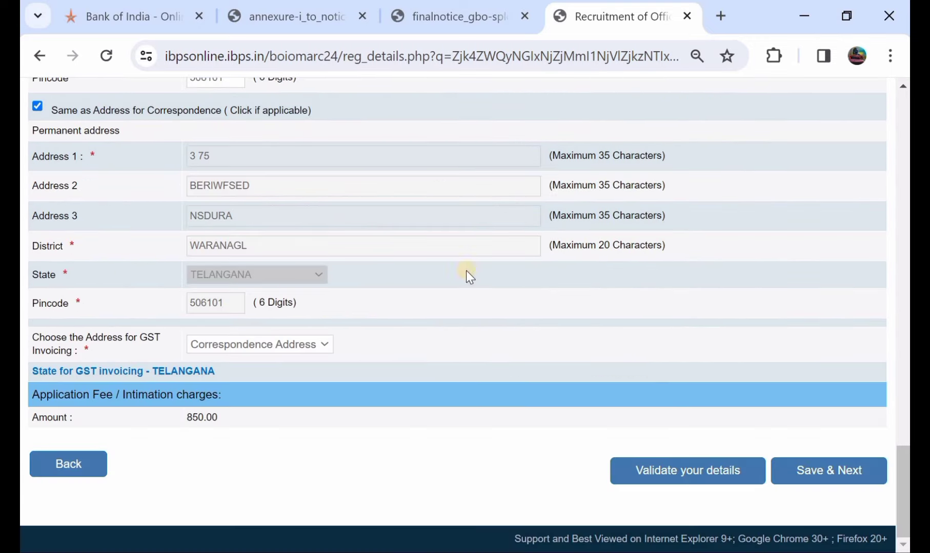
left_click(674, 473)
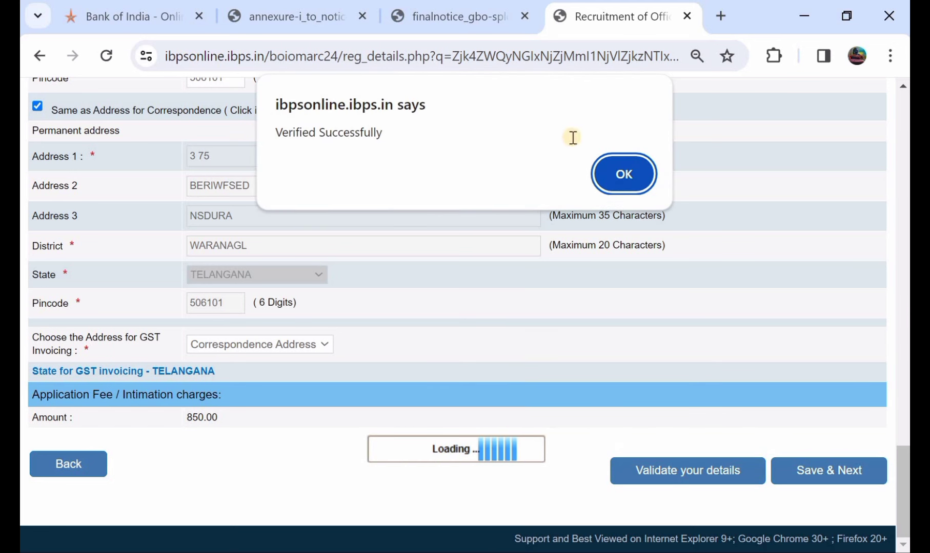
left_click(620, 176)
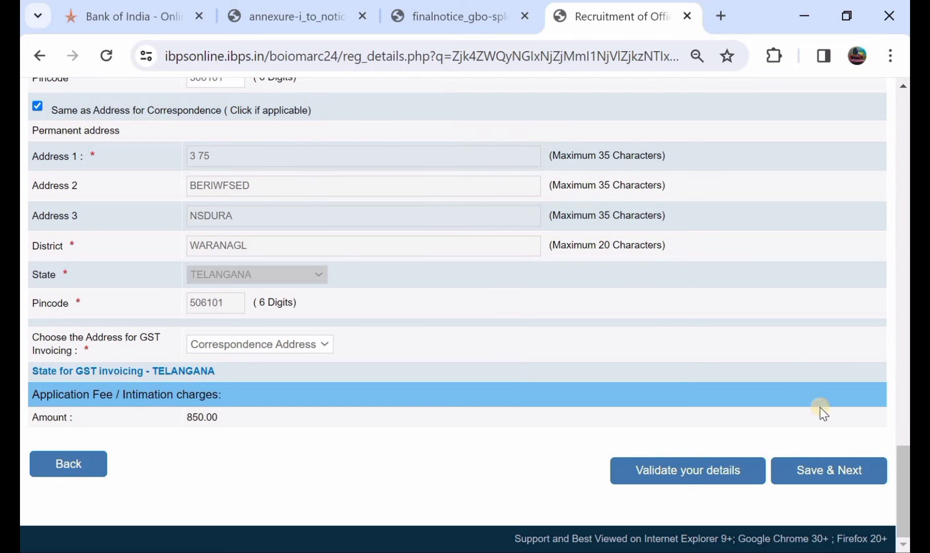
Step: Save the basic details and set graduation to Arts from Delhi School of Economics
left_click(828, 477)
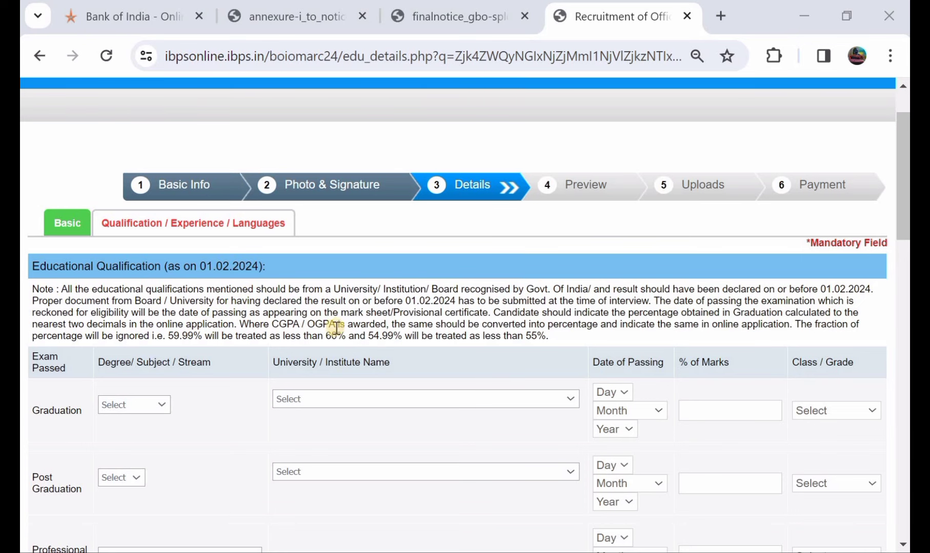
scroll(399, 340, "down", 1)
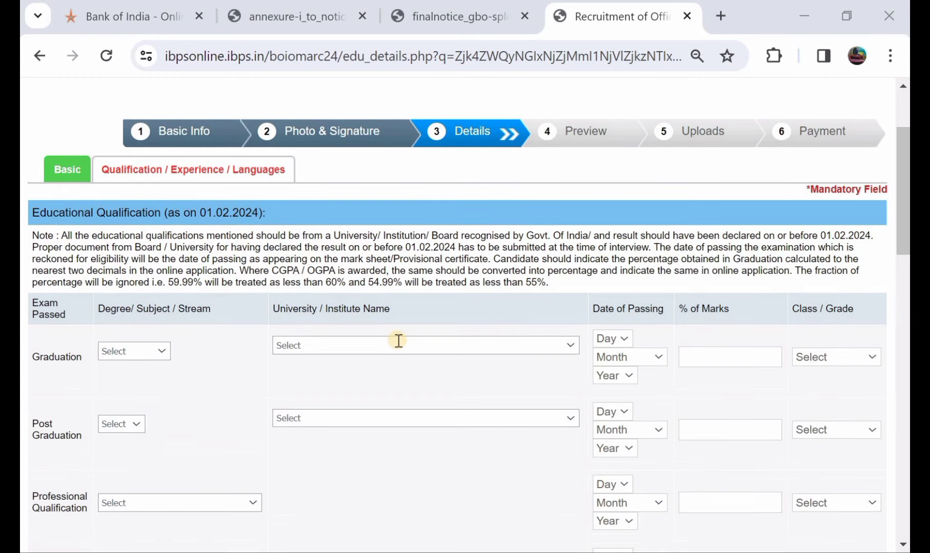
left_click(109, 352)
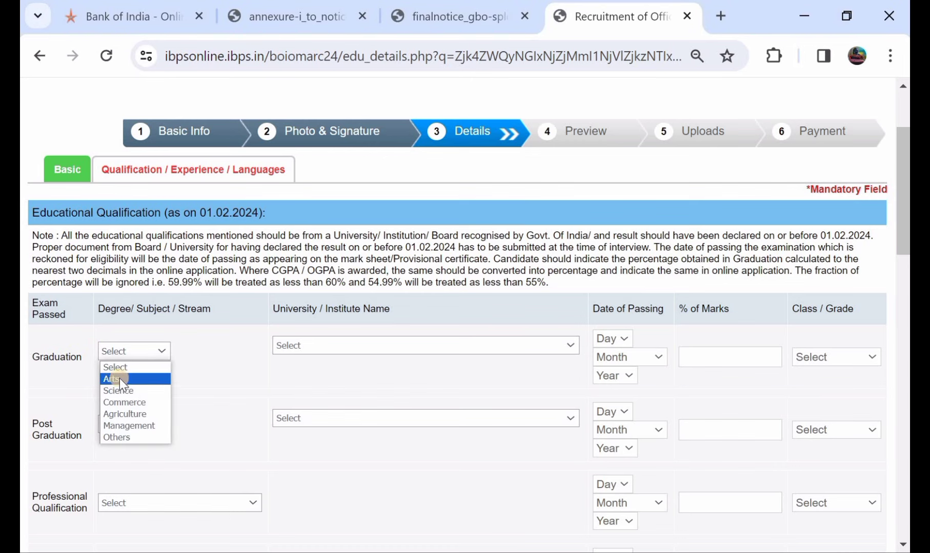
left_click(119, 378)
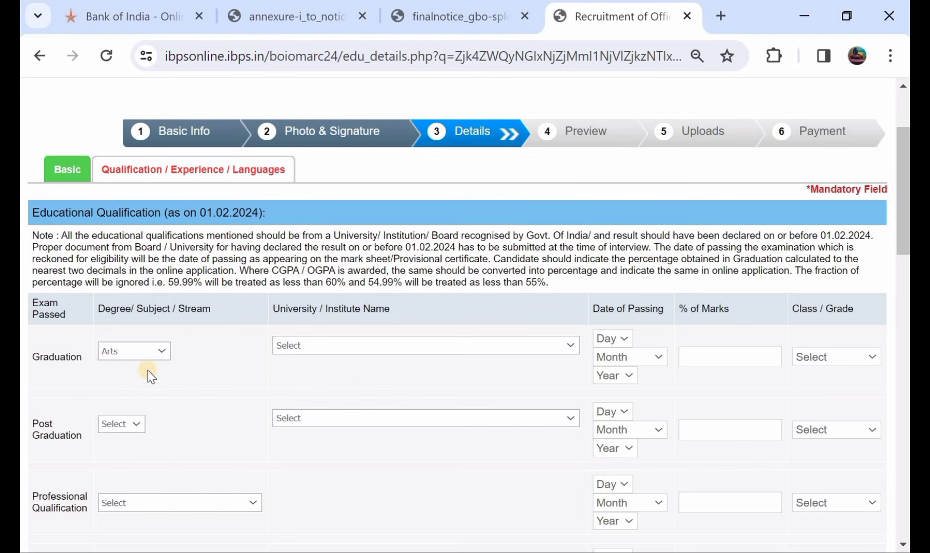
left_click(342, 345)
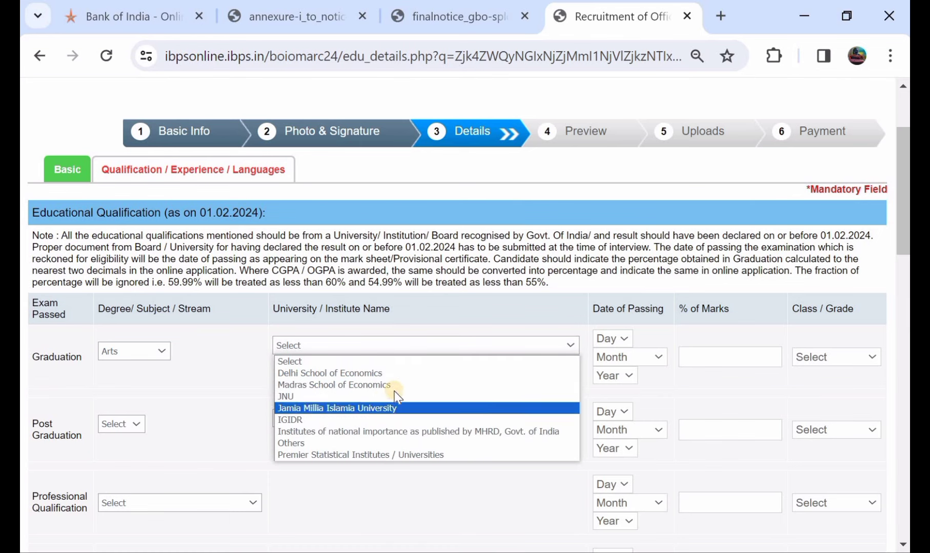
left_click(404, 432)
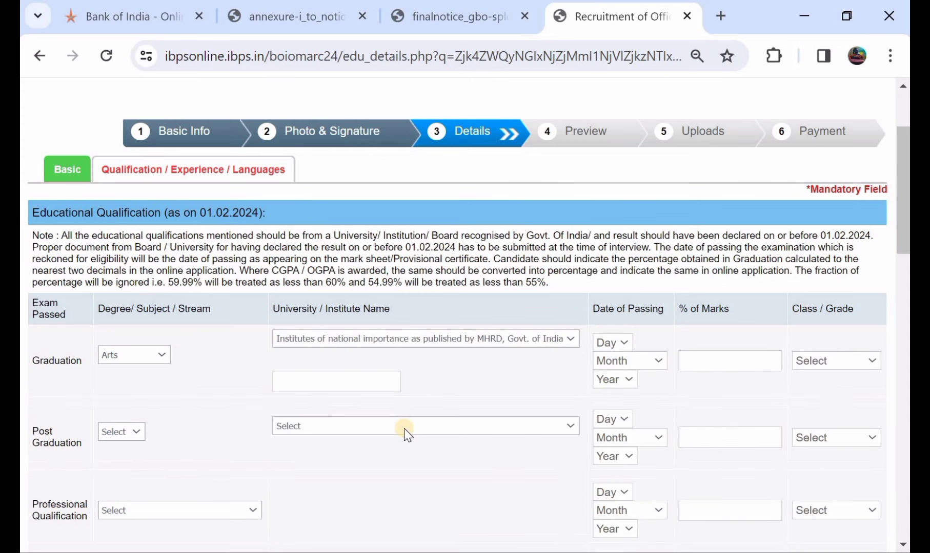
left_click(448, 339)
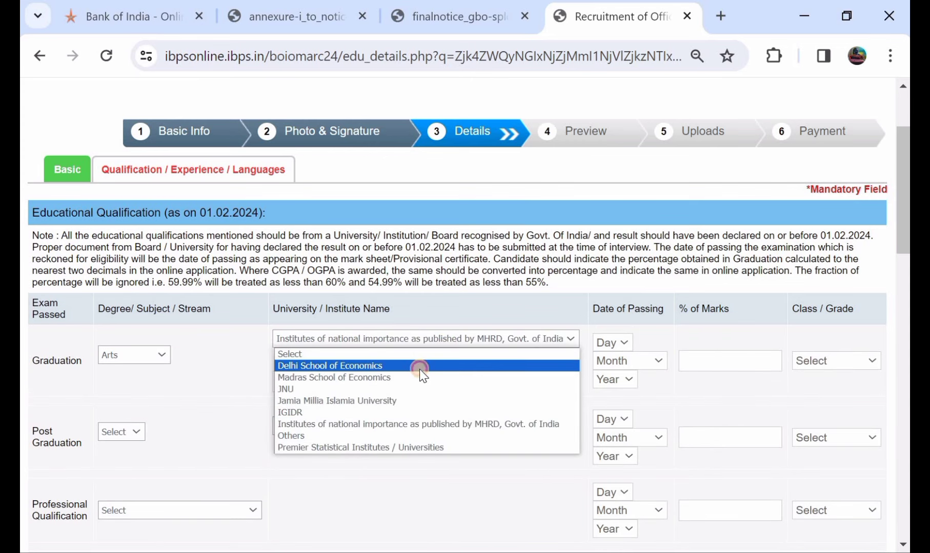
left_click(419, 369)
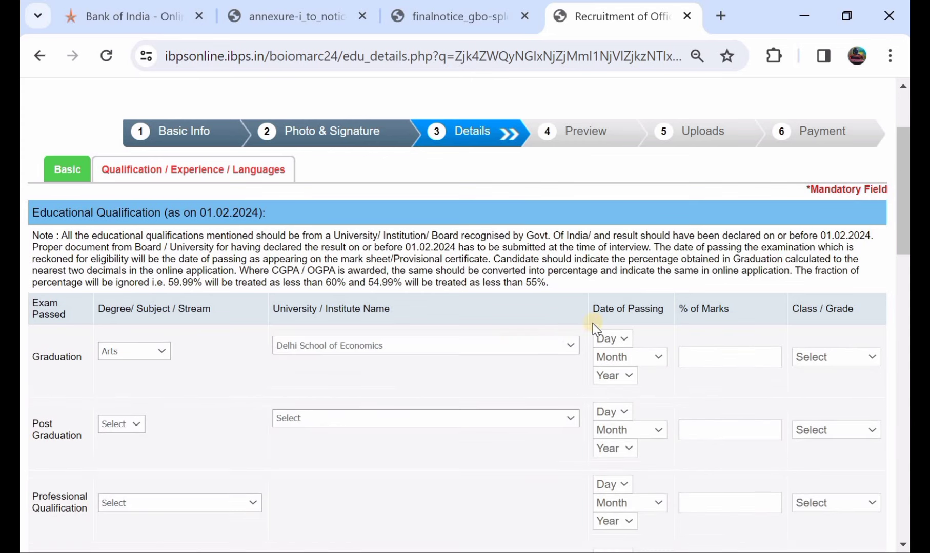
Step: Give graduation a passing date of 16 April 2022, 78% marks and Pass Class
left_click(621, 340)
scroll(612, 256, "down", 1)
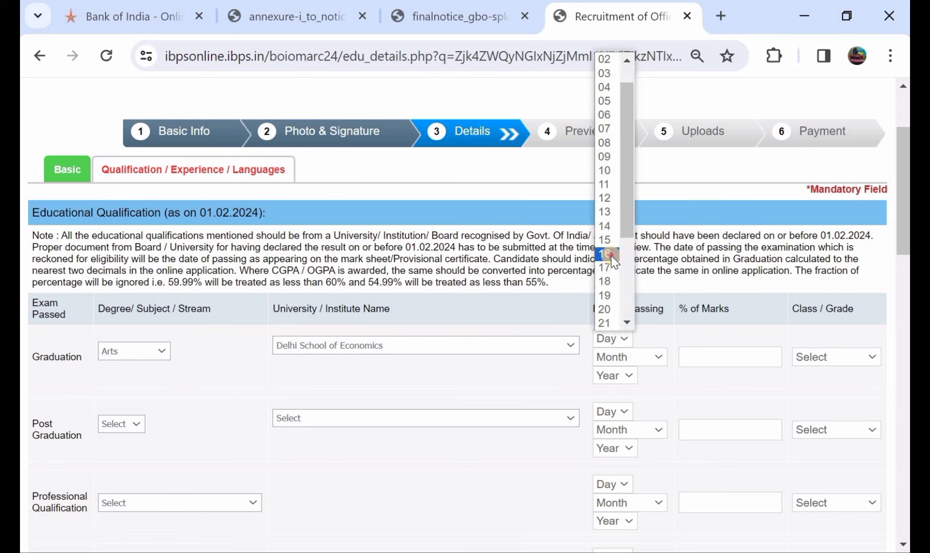
left_click(611, 255)
left_click(627, 356)
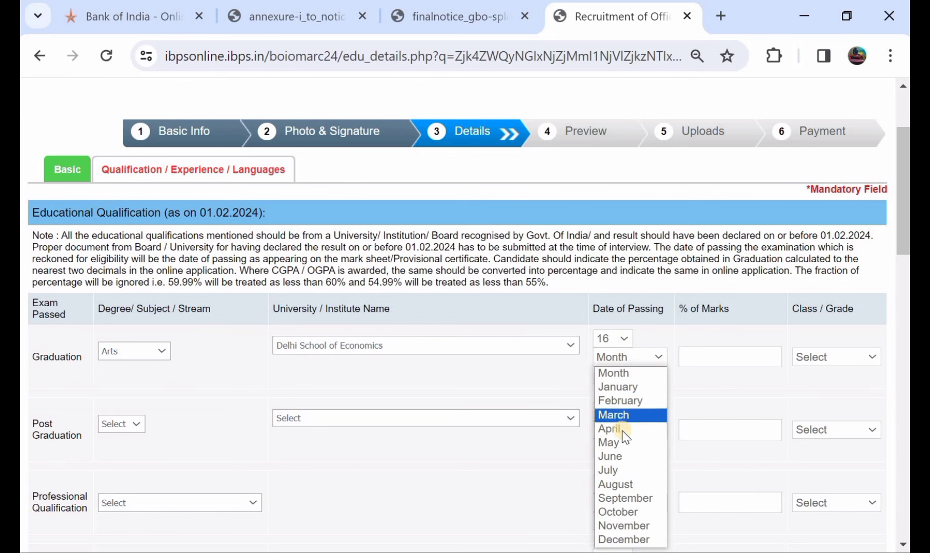
left_click(621, 432)
left_click(614, 376)
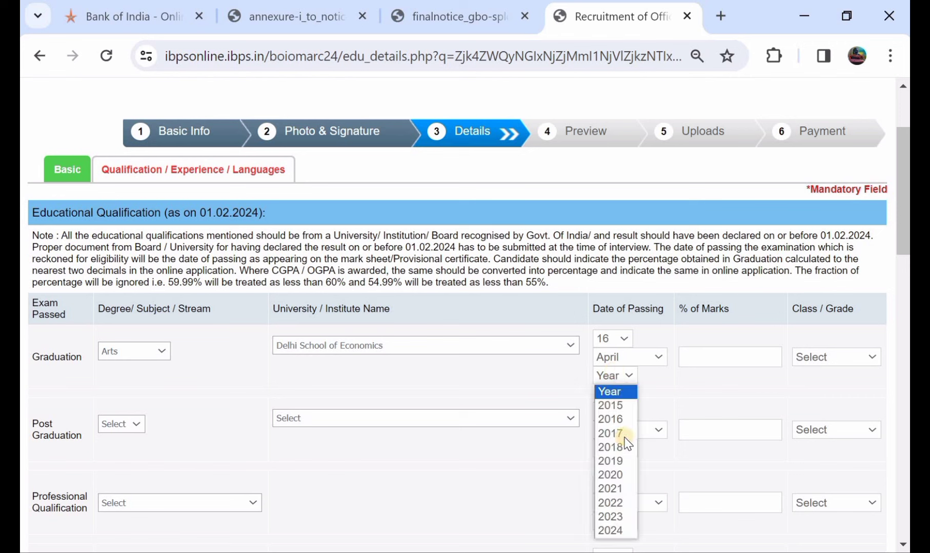
left_click(634, 500)
left_click(757, 355)
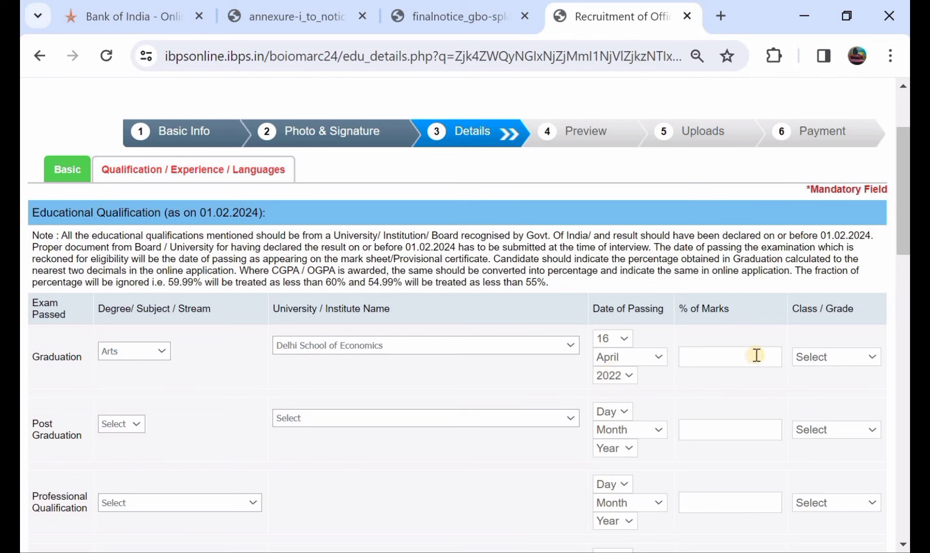
type("78")
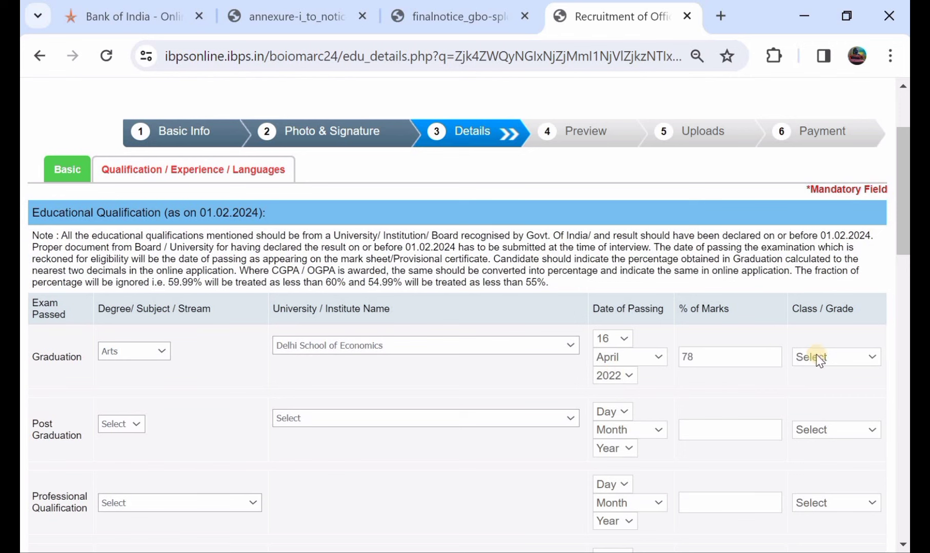
left_click(835, 354)
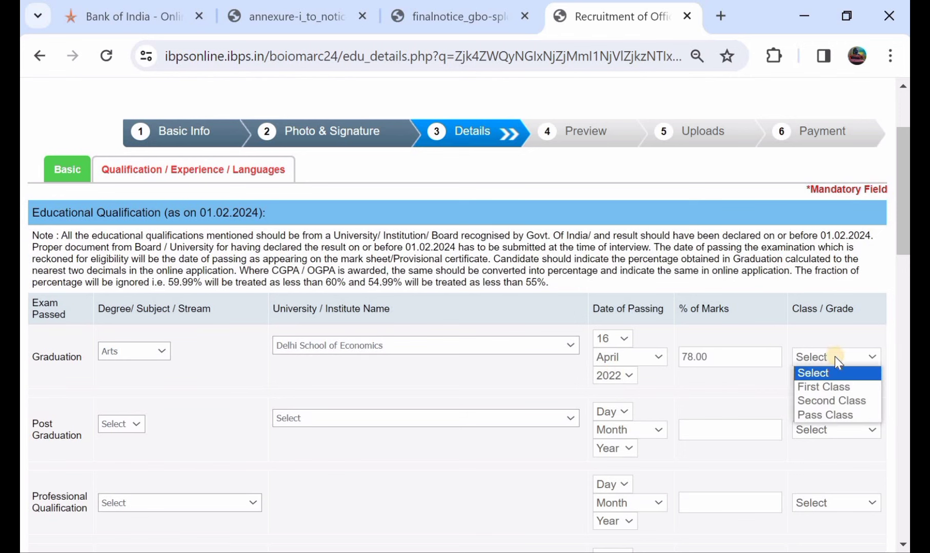
left_click(837, 414)
Step: Record post graduation as Others from Madras School of Economics, graded Second Class
scroll(455, 401, "down", 2)
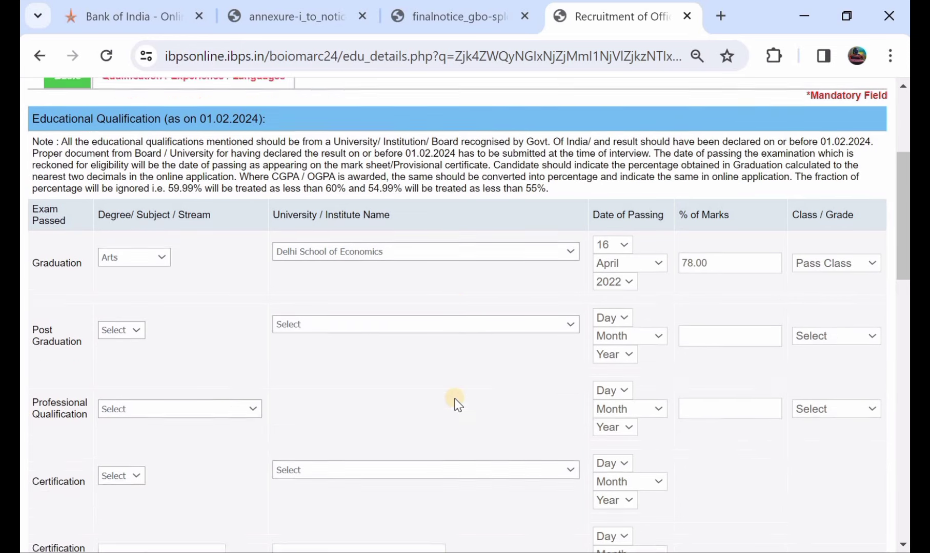
left_click(114, 328)
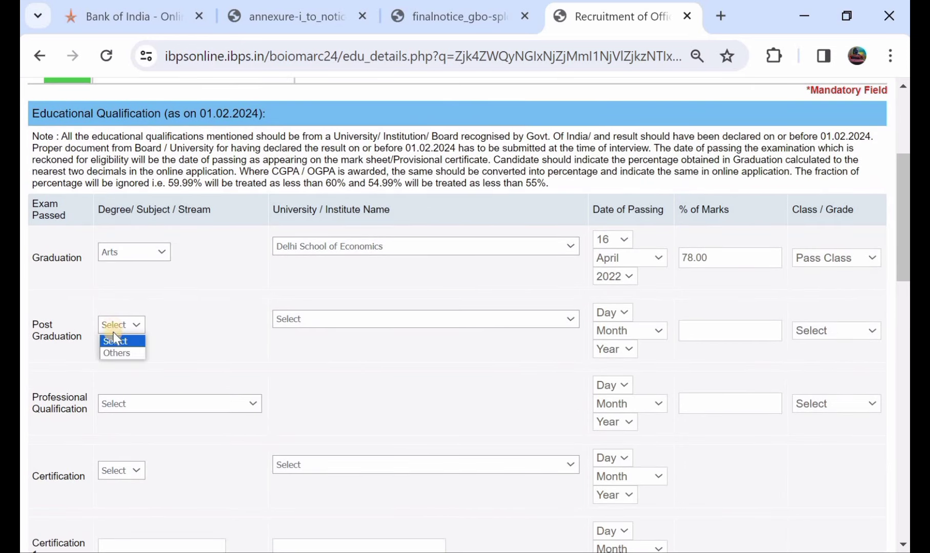
left_click(117, 352)
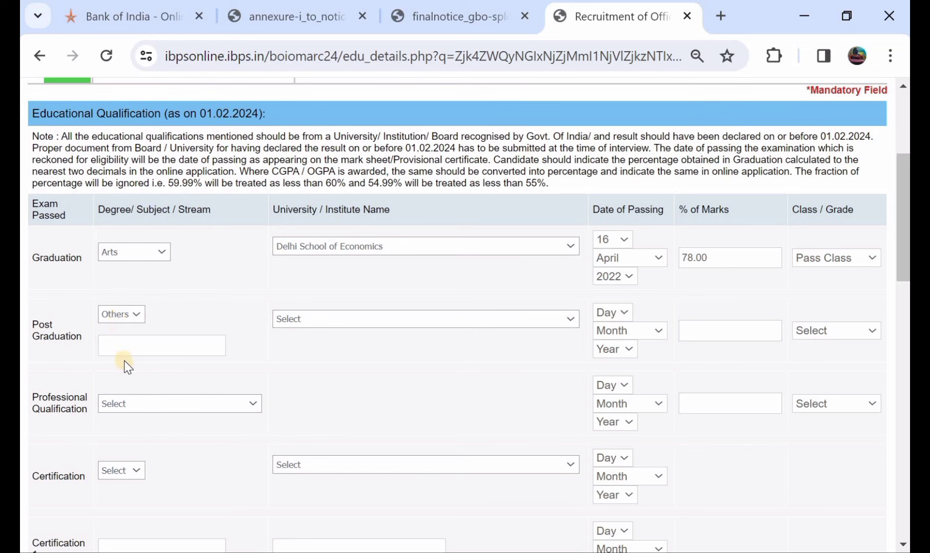
left_click(341, 318)
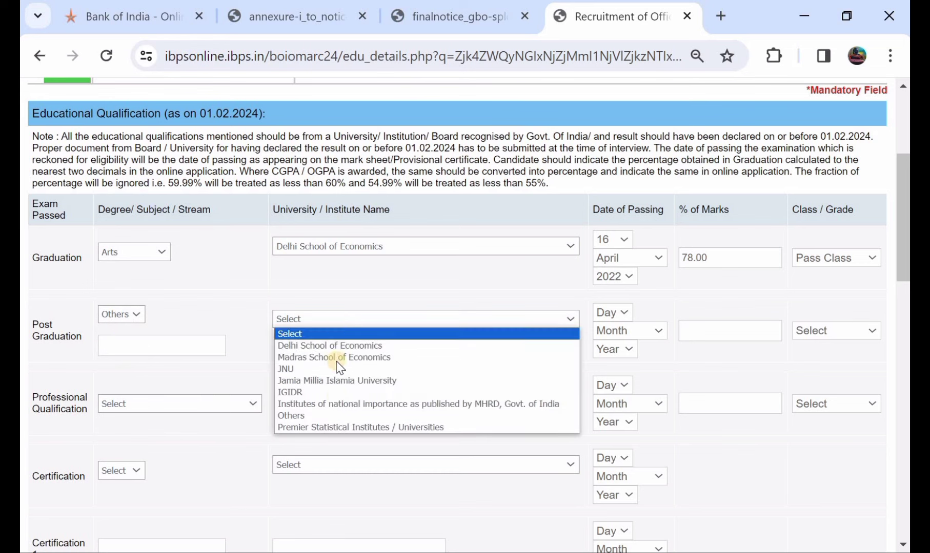
left_click(370, 360)
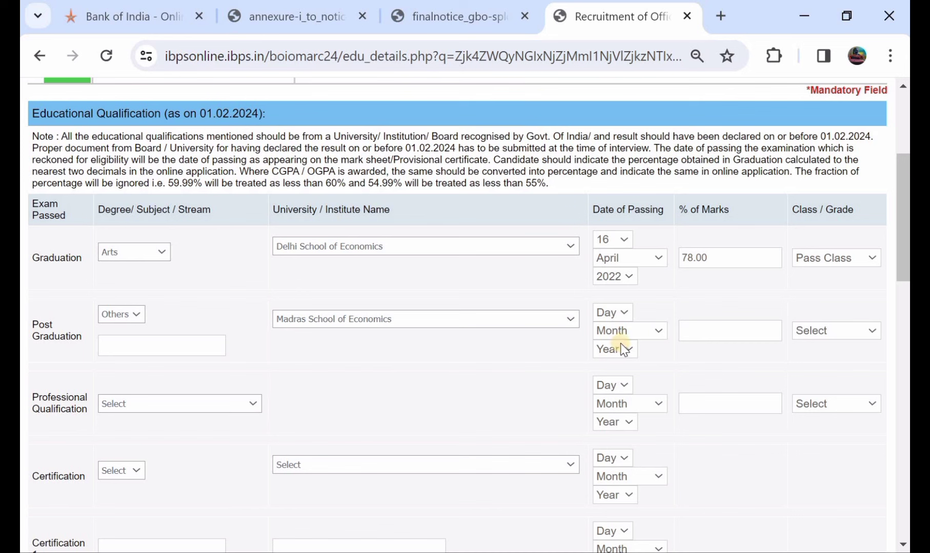
left_click(842, 337)
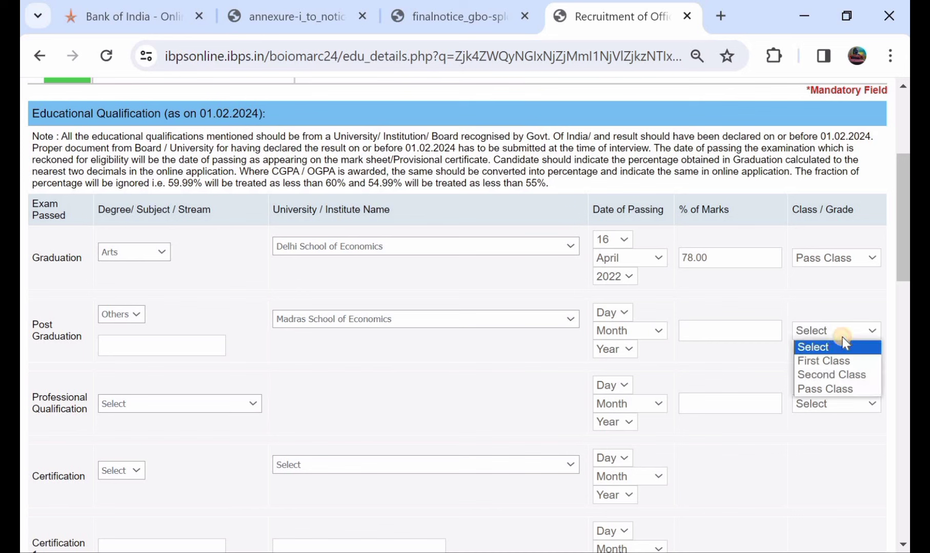
left_click(830, 376)
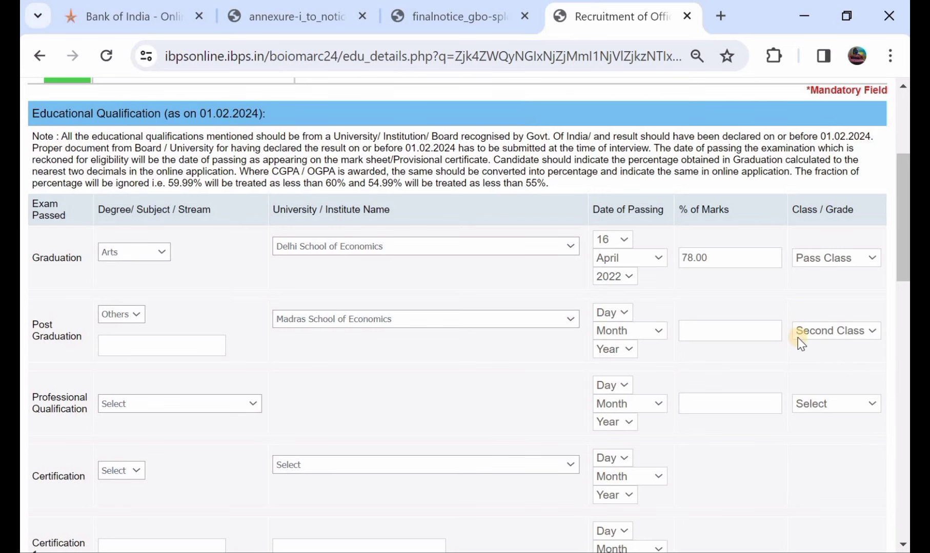
Step: Add Chartered Market Technician (CMT) as a professional qualification, graded Second Class
scroll(324, 380, "down", 1)
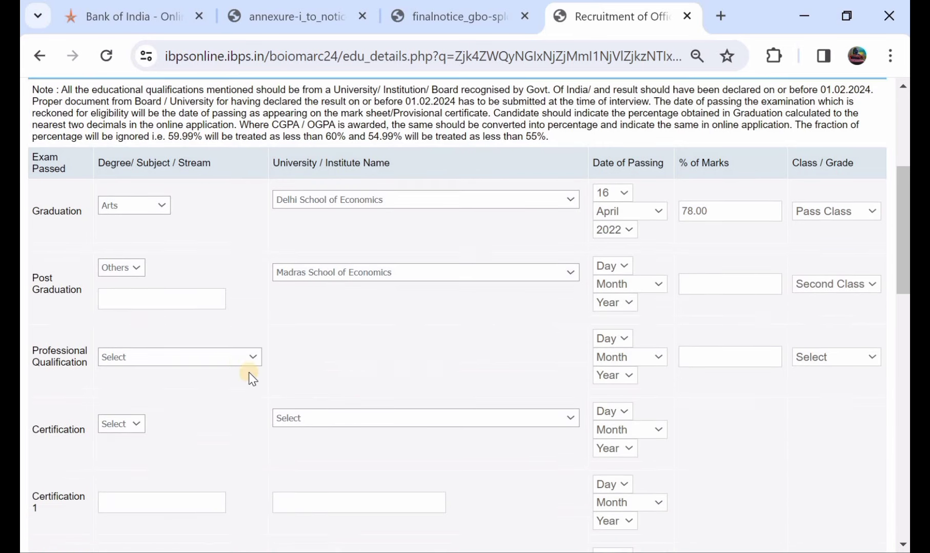
scroll(176, 347, "down", 1)
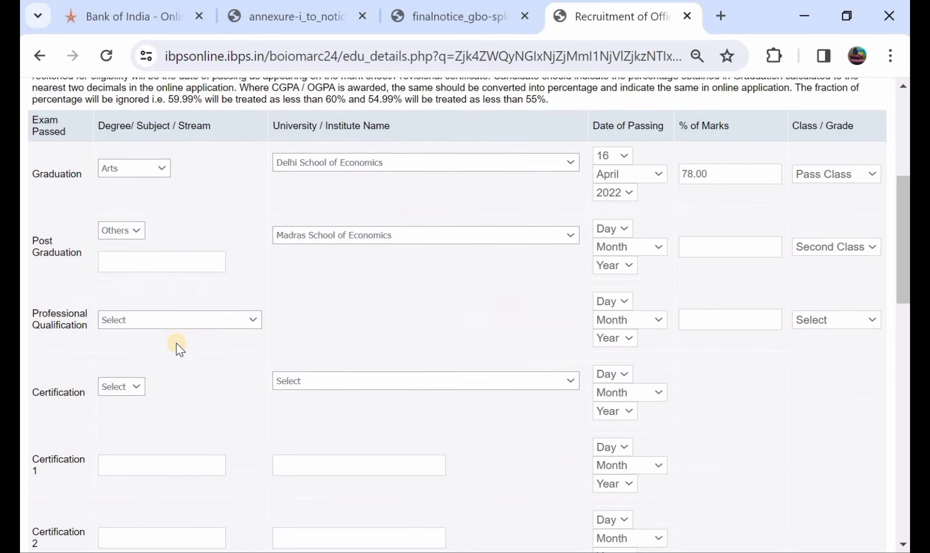
left_click(145, 323)
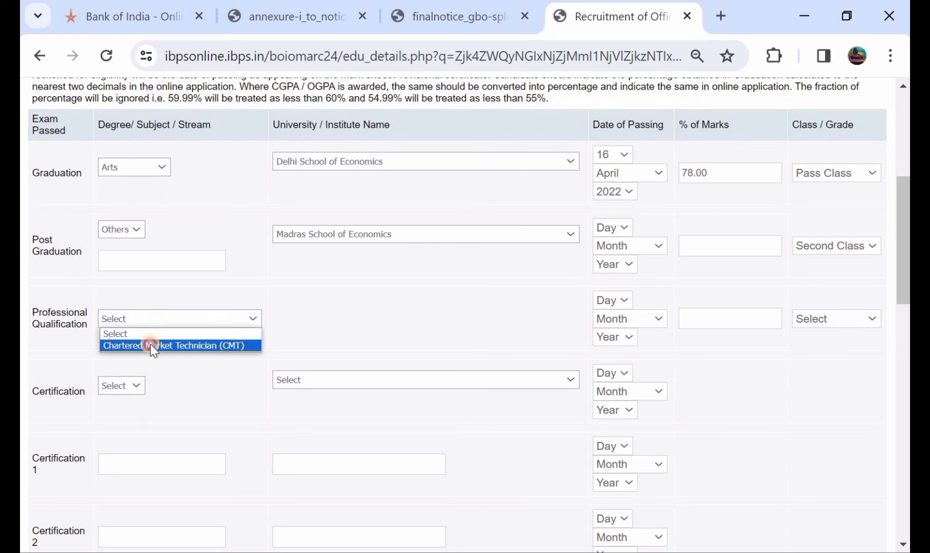
left_click(150, 346)
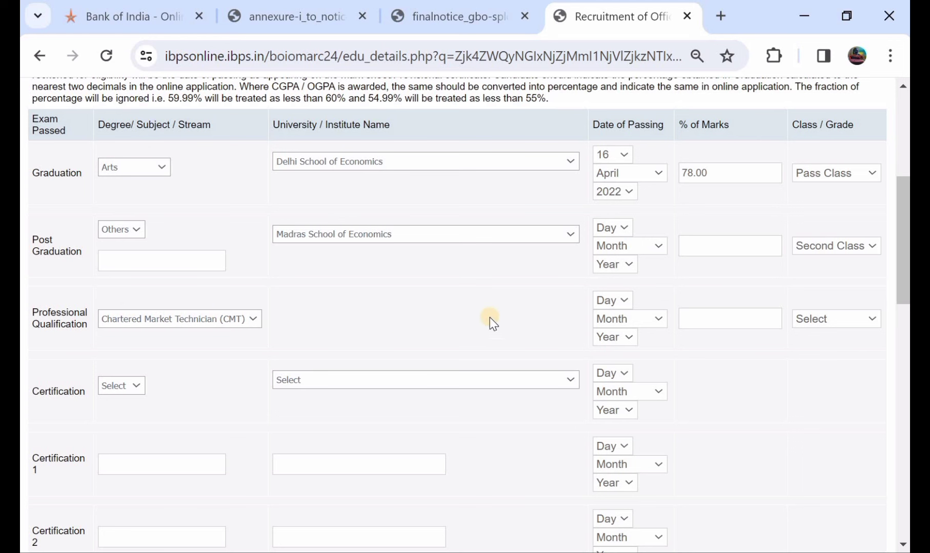
left_click(806, 325)
left_click(813, 361)
Step: Add an Others certification from Delhi School of Economics and review the form
left_click(108, 392)
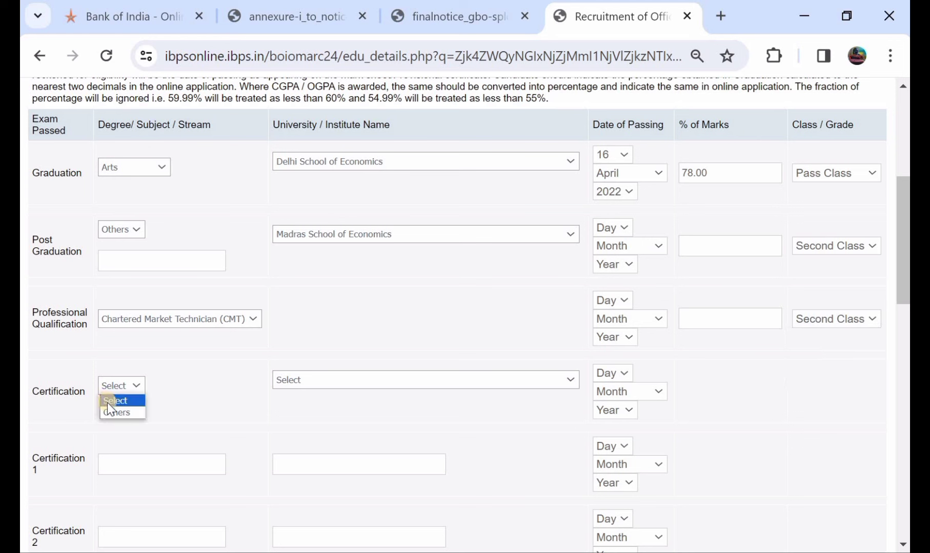
left_click(114, 413)
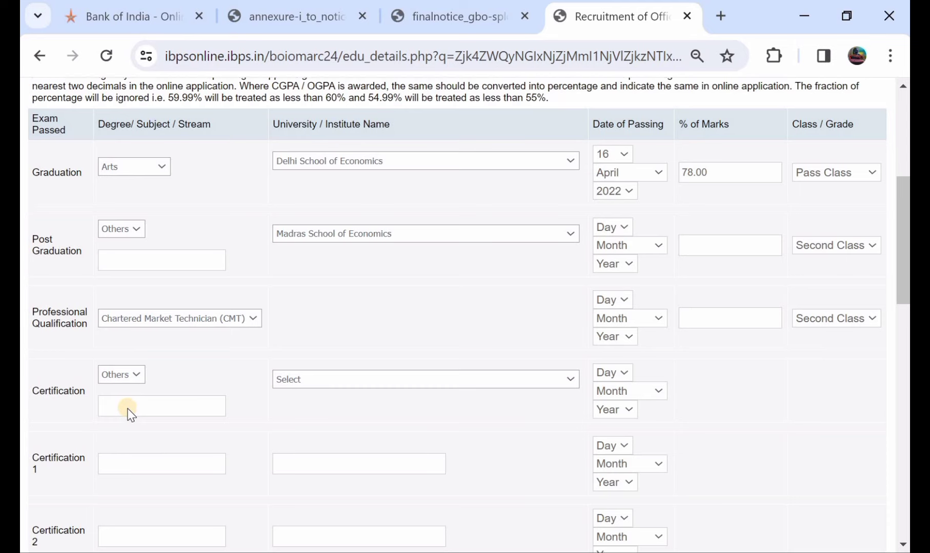
scroll(129, 408, "down", 1)
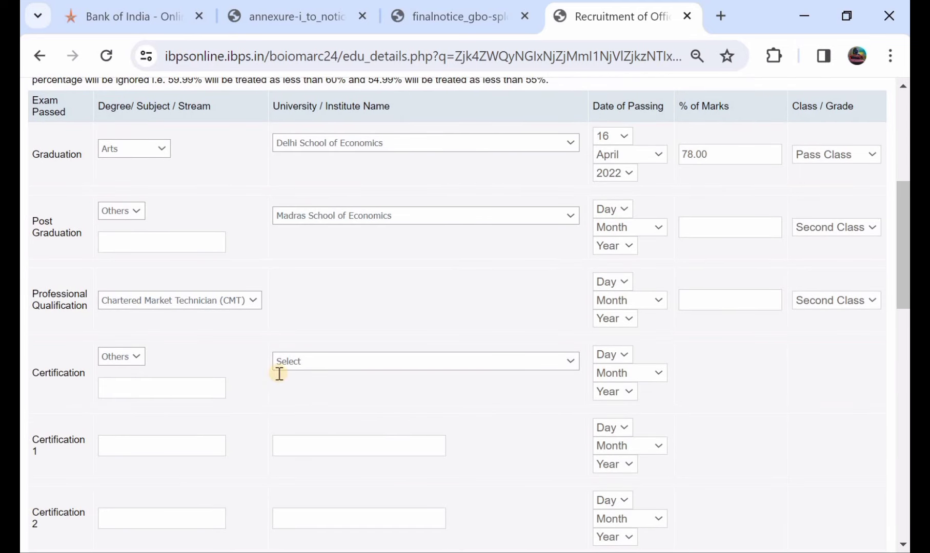
left_click(315, 363)
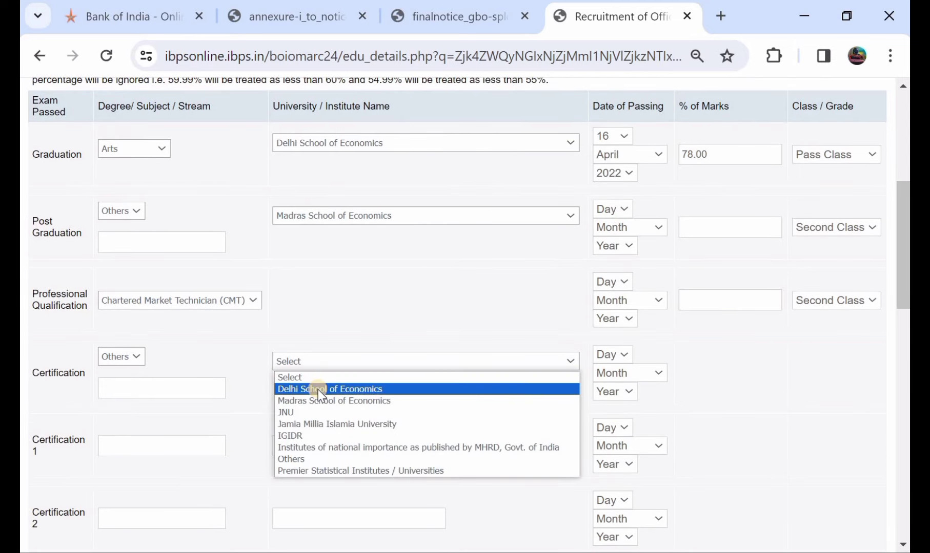
left_click(318, 391)
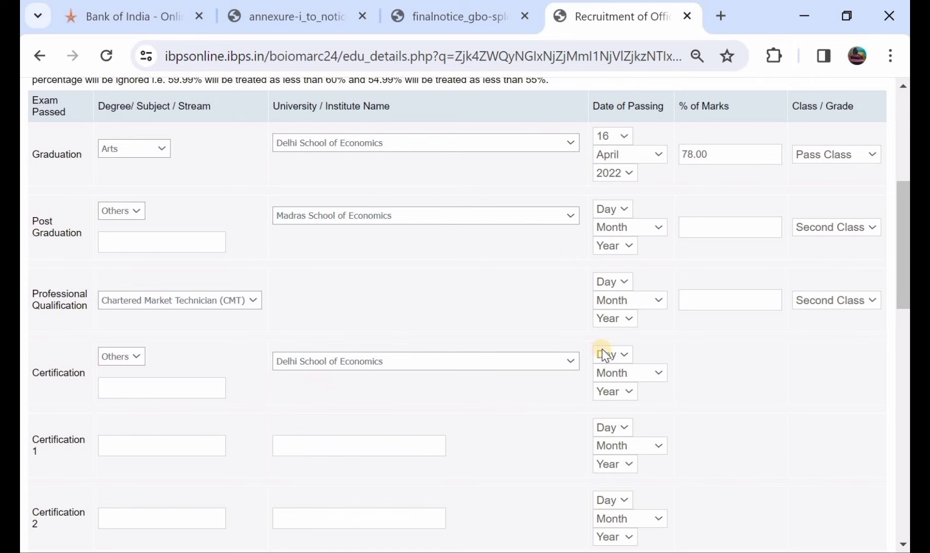
scroll(669, 361, "up", 1)
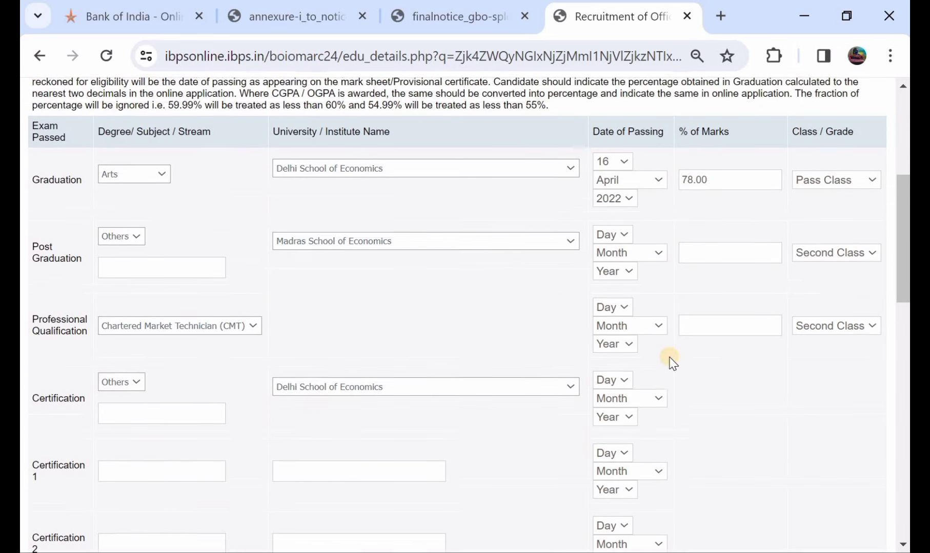
scroll(735, 424, "down", 1)
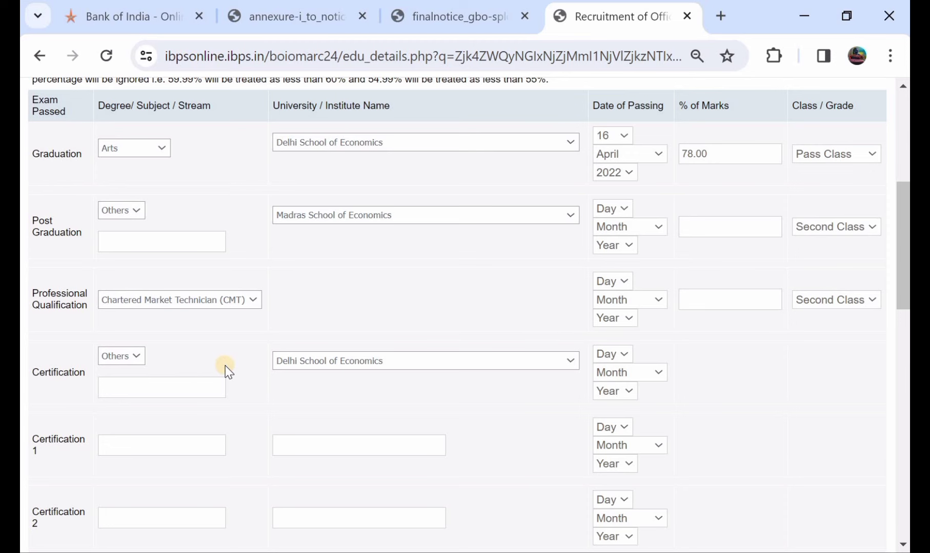
scroll(225, 365, "down", 1)
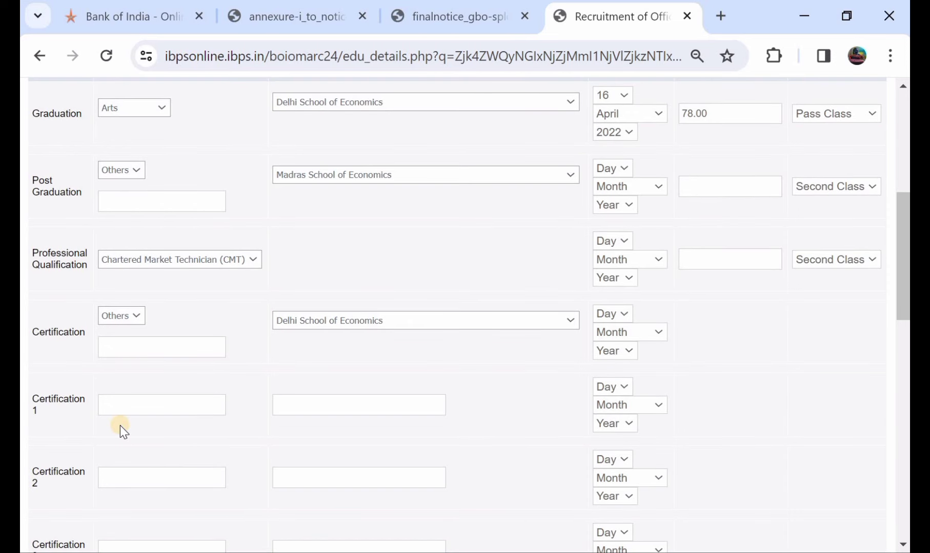
scroll(133, 421, "down", 3)
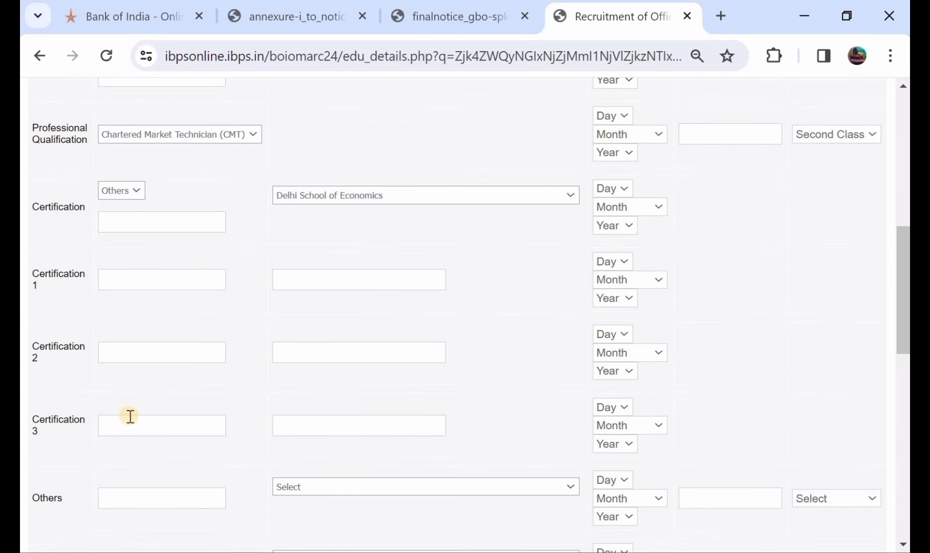
scroll(130, 417, "down", 1)
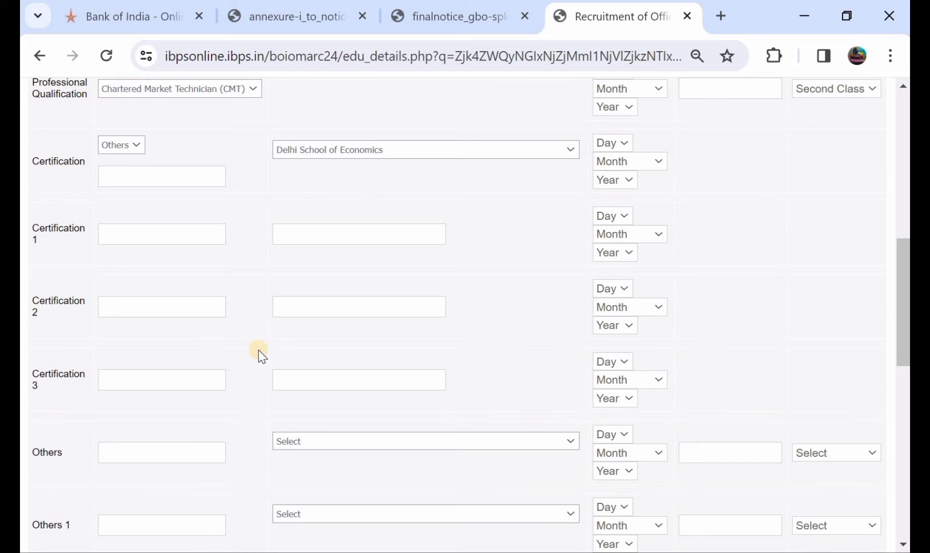
scroll(173, 389, "down", 2)
scroll(172, 405, "down", 3)
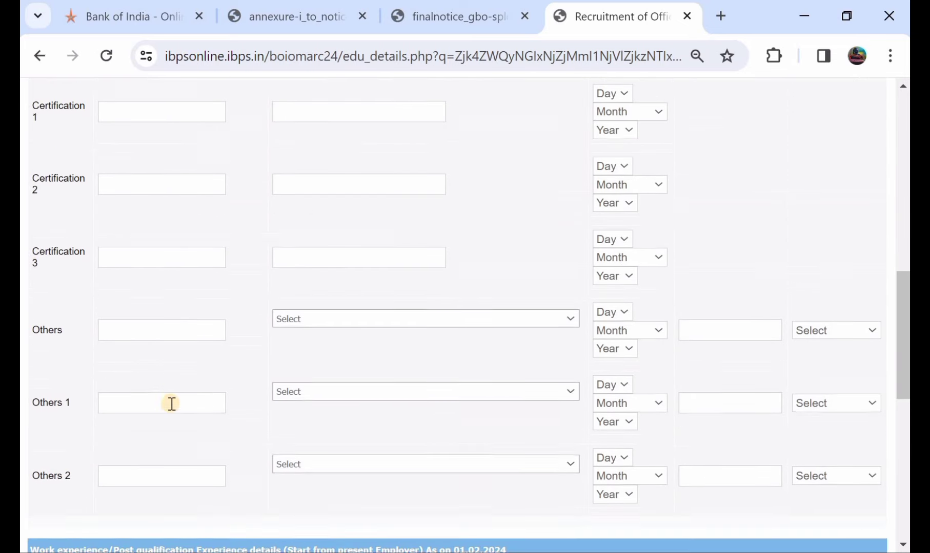
scroll(191, 279, "up", 7)
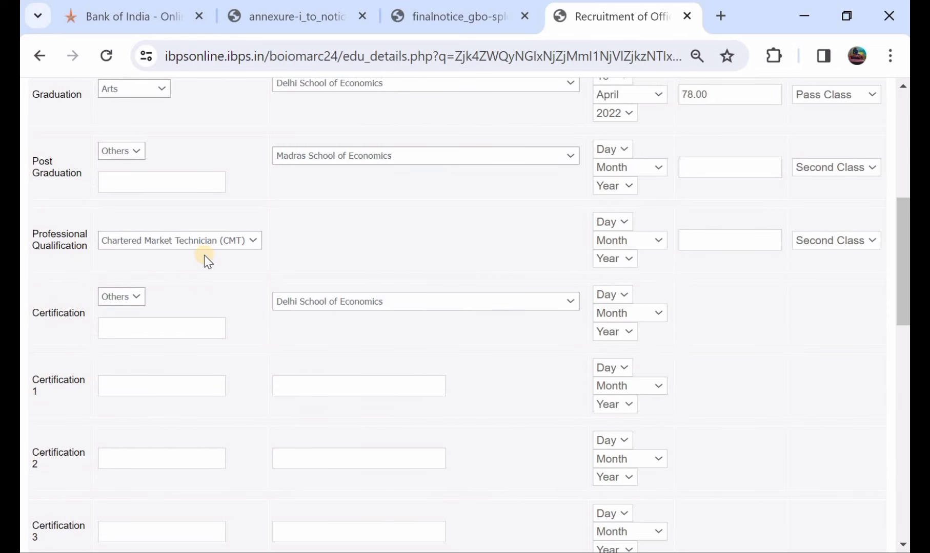
scroll(205, 260, "down", 12)
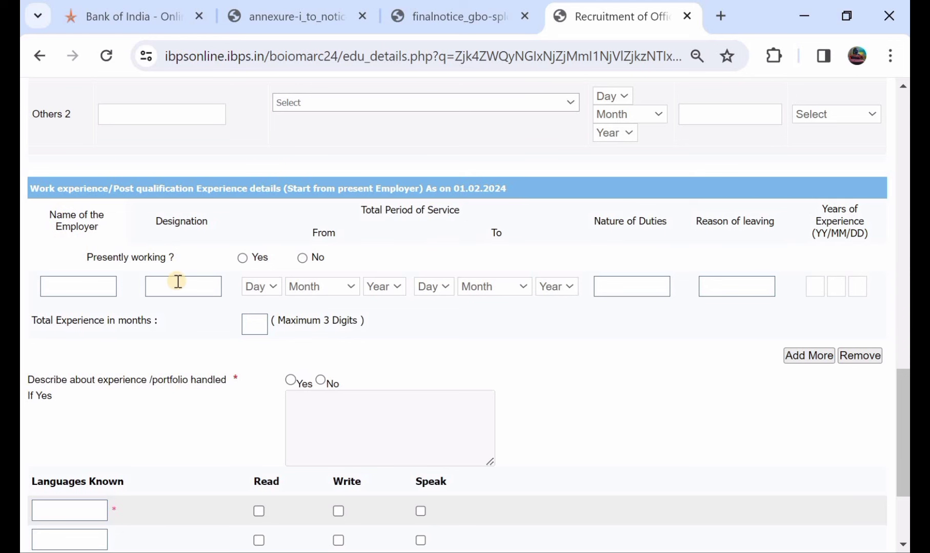
Step: Answer No to whether the applicant is presently working
left_click(241, 258)
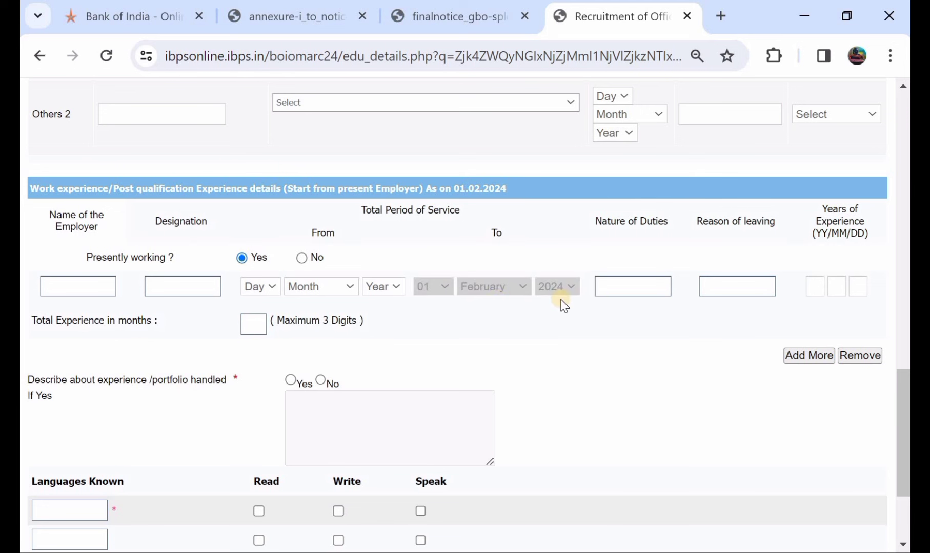
left_click(305, 259)
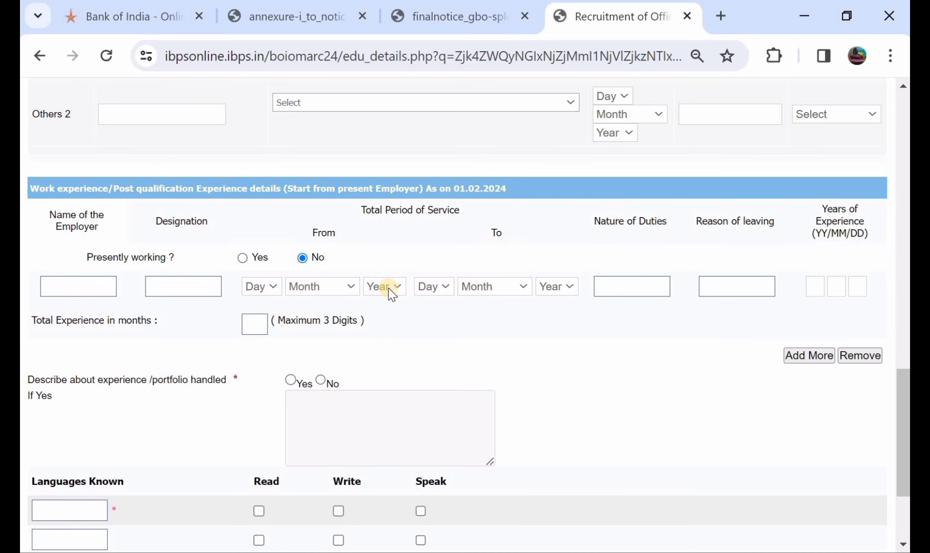
scroll(141, 326, "down", 1)
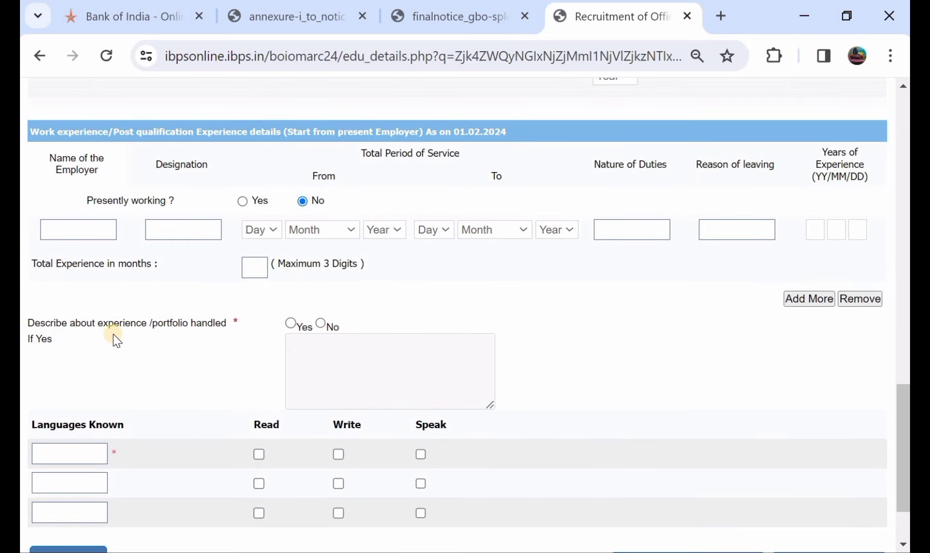
Step: Set the experience/portfolio description question to No, keeping NIL as the description
left_click(290, 323)
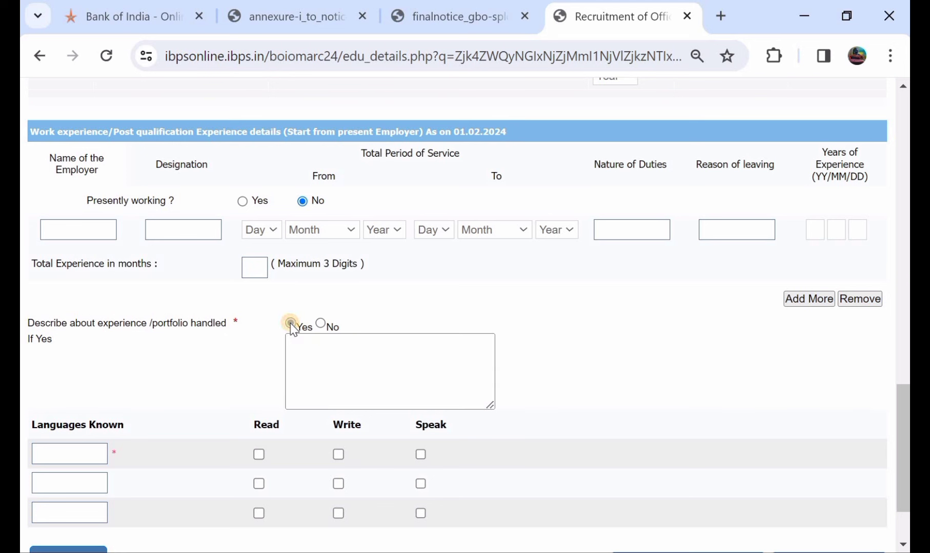
left_click(335, 361)
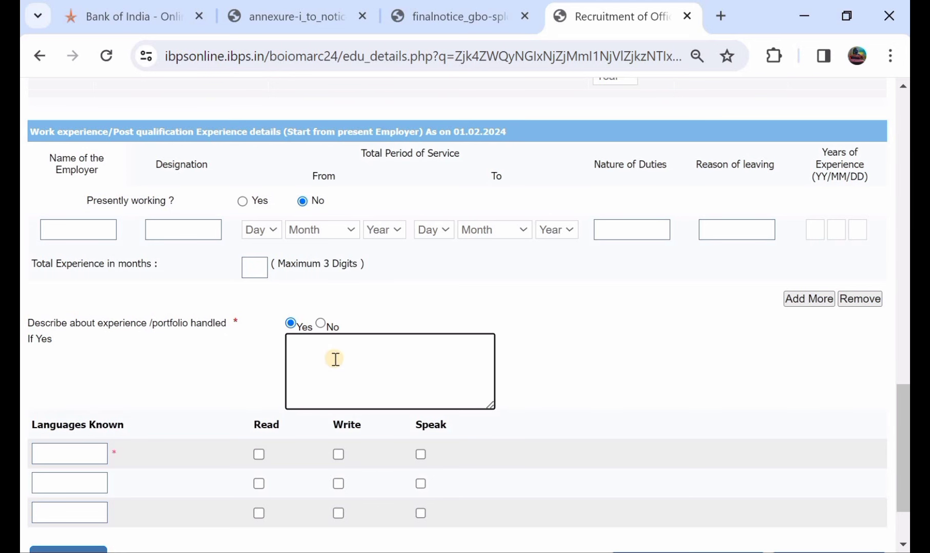
left_click(320, 324)
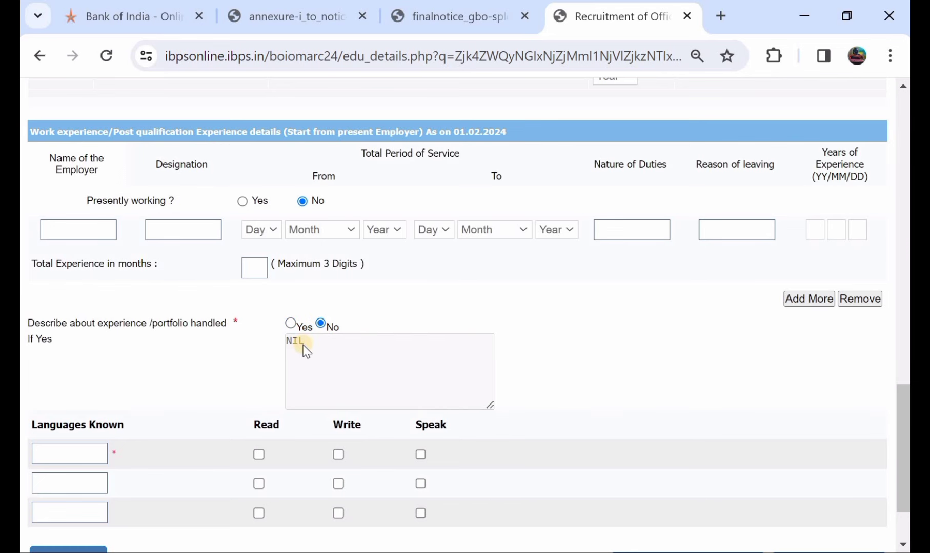
scroll(306, 351, "down", 2)
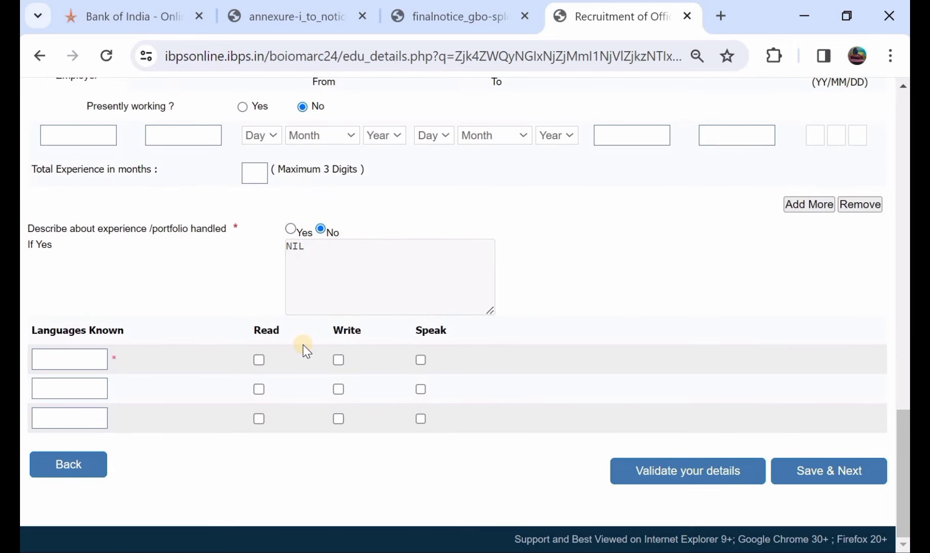
scroll(167, 240, "up", 5)
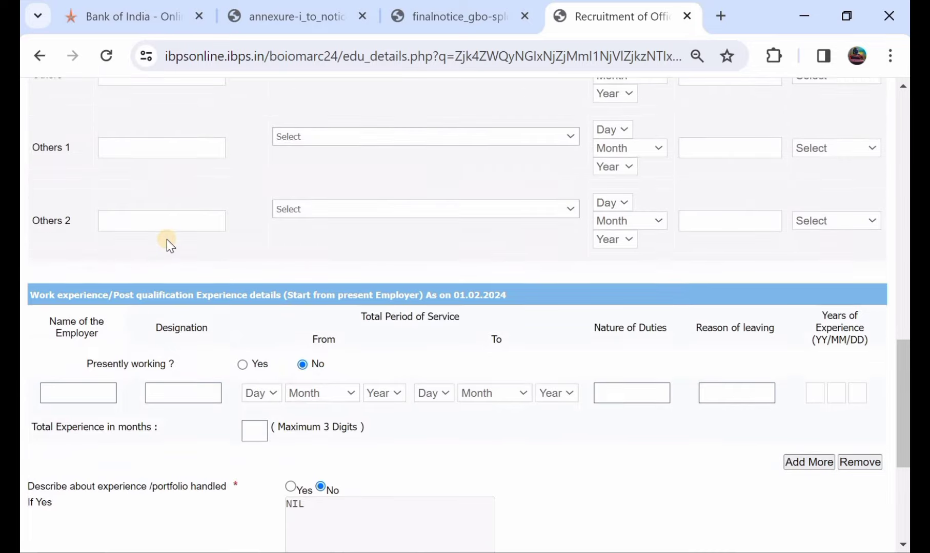
scroll(166, 240, "down", 2)
scroll(166, 239, "up", 1)
scroll(167, 240, "down", 3)
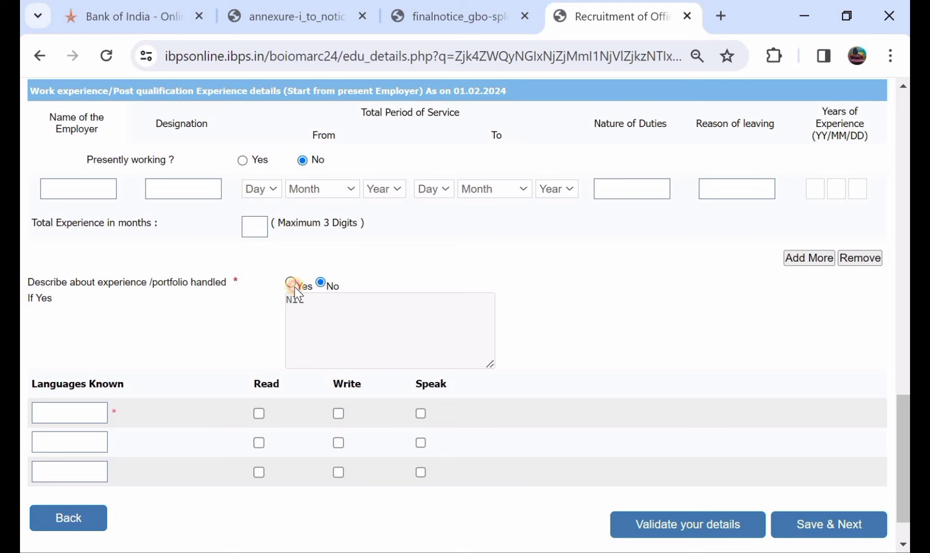
left_click(291, 283)
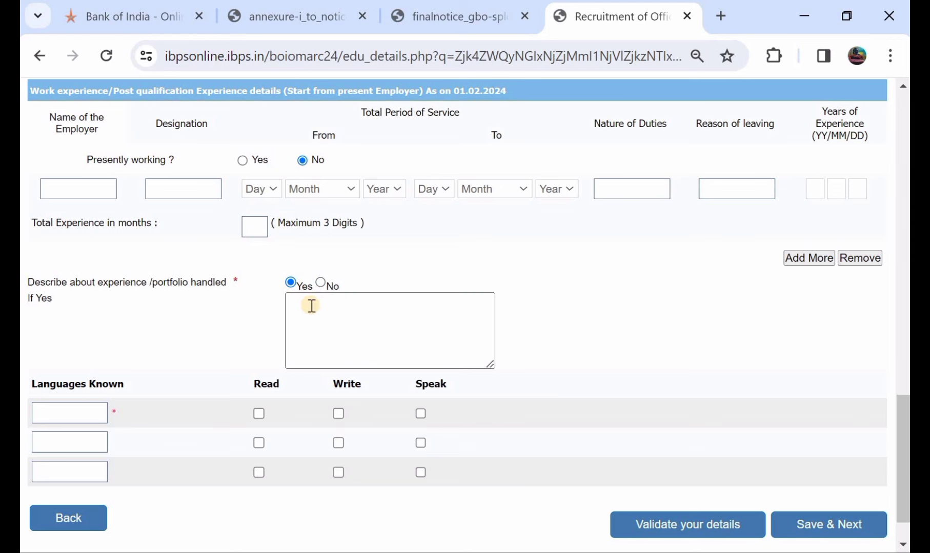
left_click(322, 284)
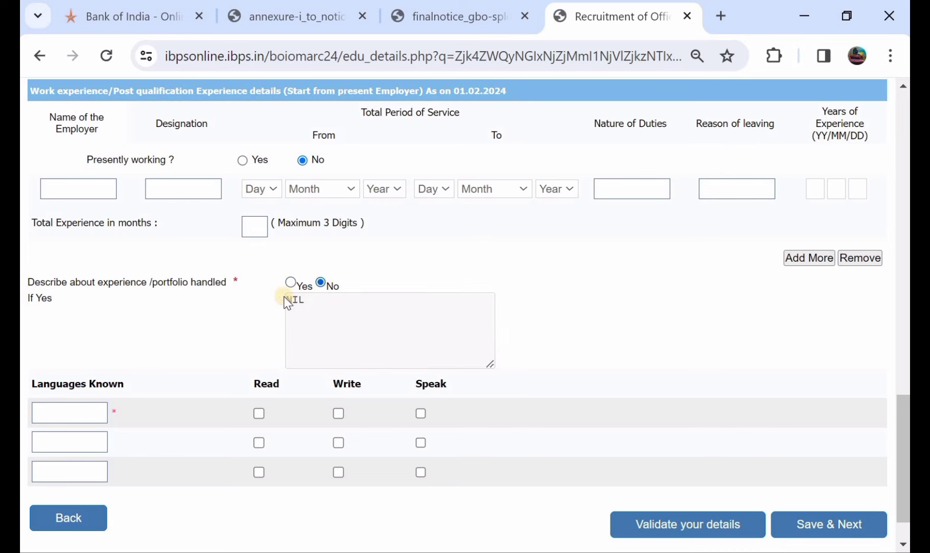
scroll(213, 328, "down", 1)
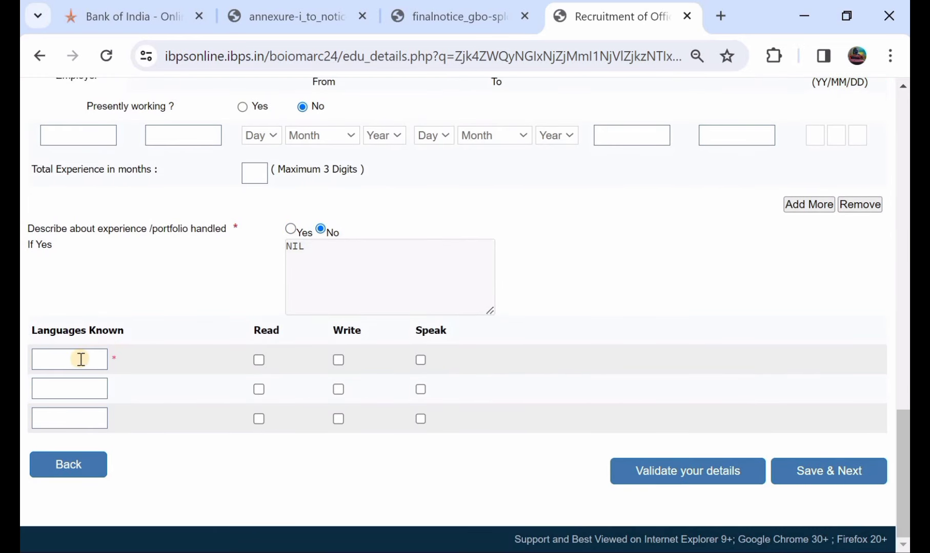
Step: Enter ENGLISH as the first known language, marked read, write and speak
left_click(81, 359)
left_click(259, 360)
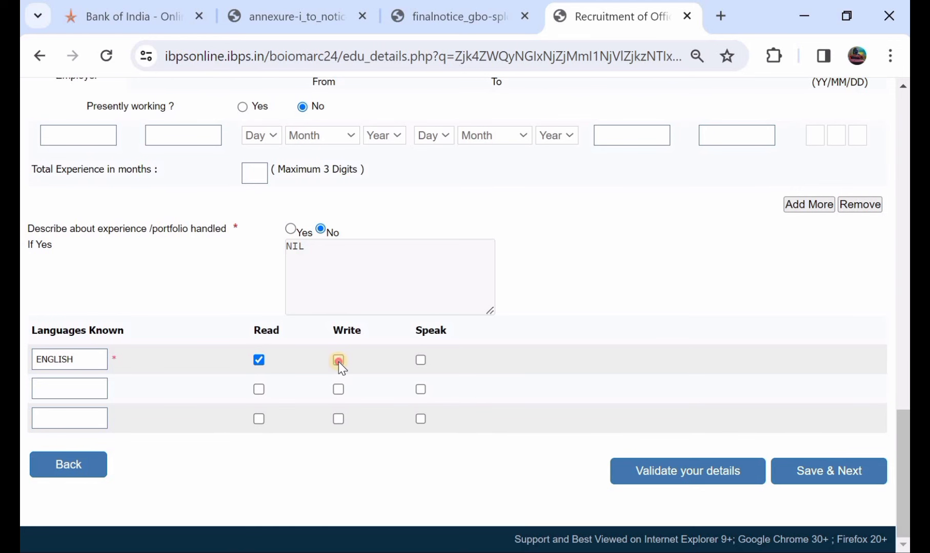
left_click(420, 360)
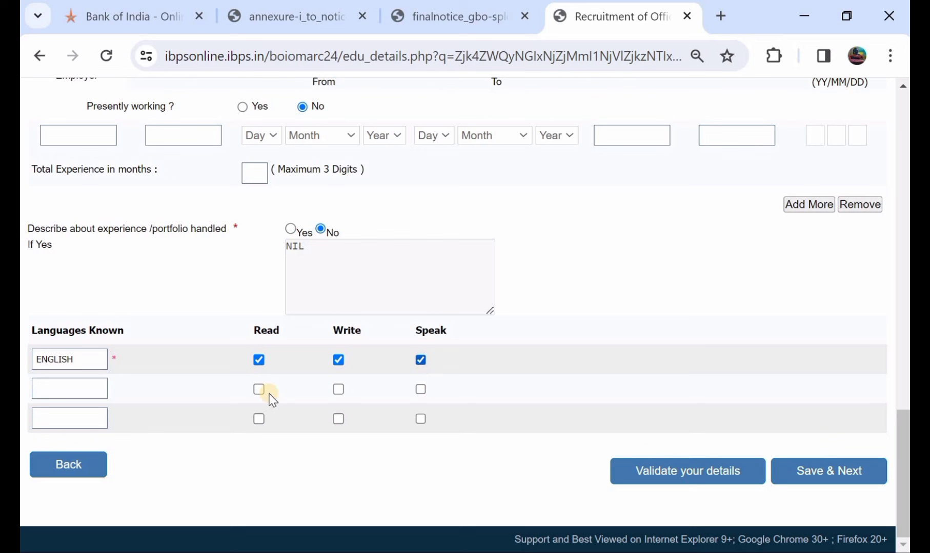
left_click(76, 389)
Step: Add HINDI as the second known language, marked read and speak
left_click(260, 390)
left_click(421, 390)
scroll(520, 265, "up", 5)
scroll(520, 265, "down", 3)
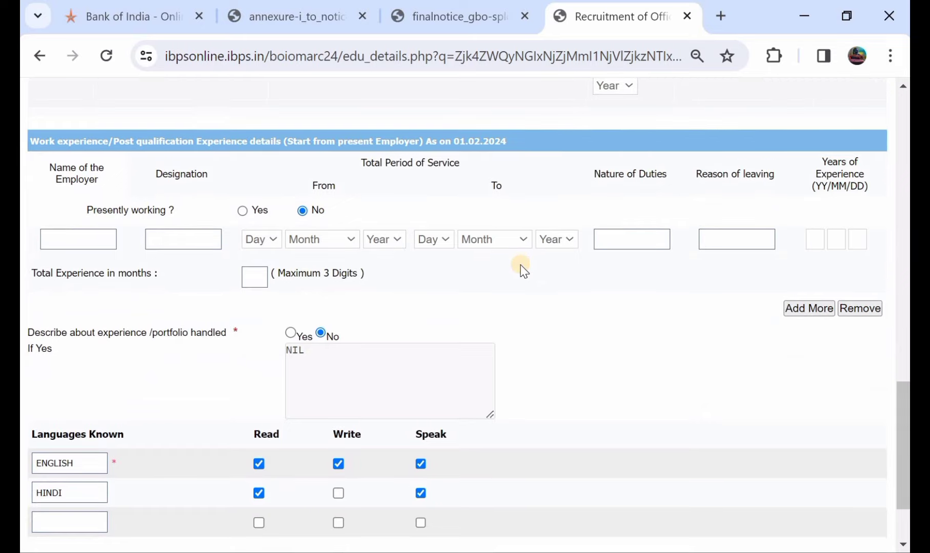
scroll(520, 265, "down", 2)
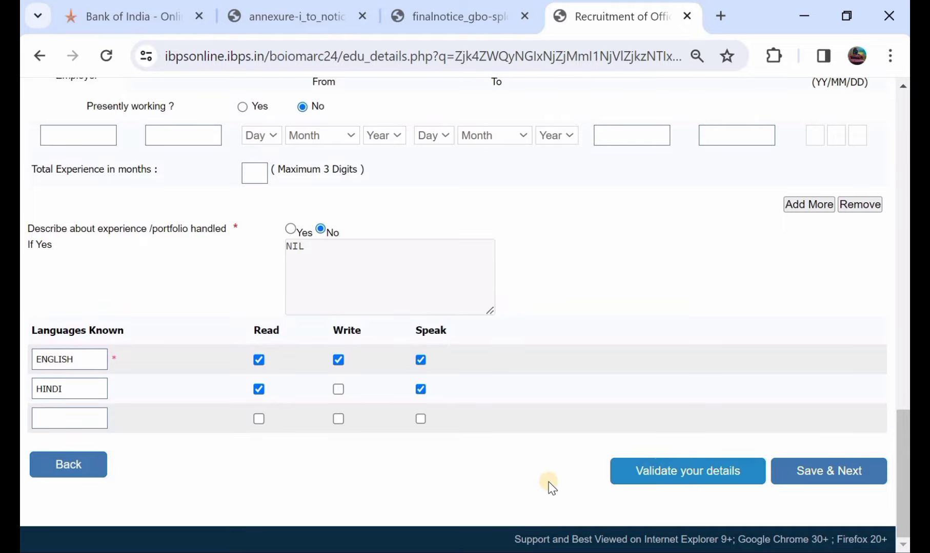
Step: Save the details, look through the full application preview, and tick I Agree
left_click(820, 471)
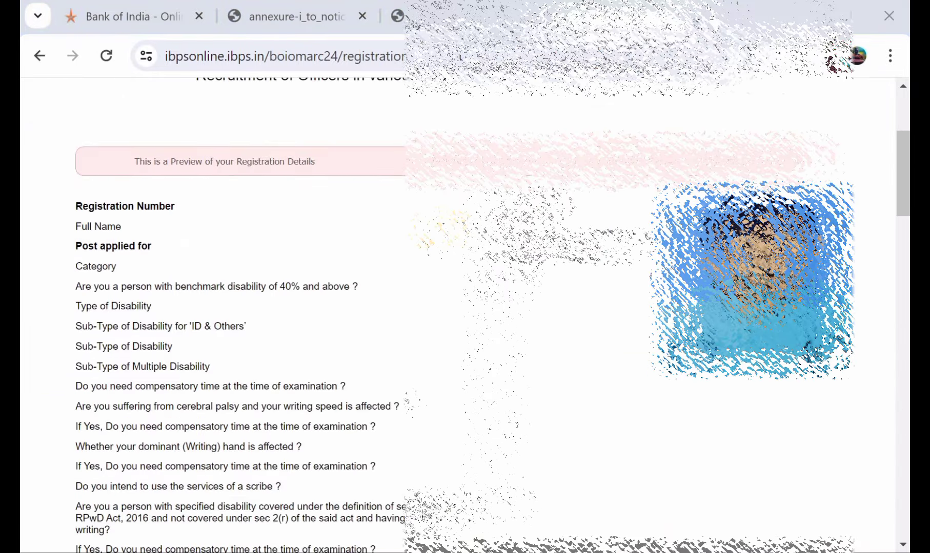
scroll(461, 307, "down", 6)
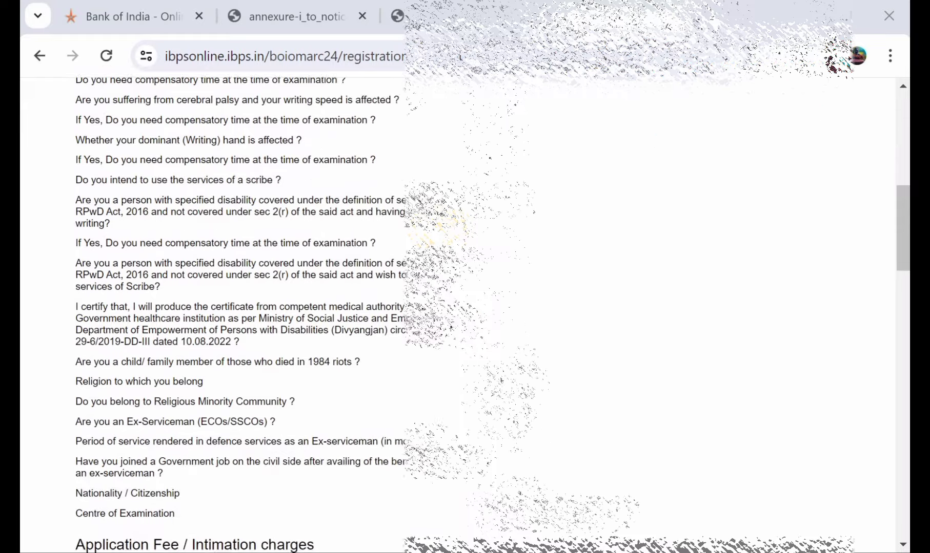
scroll(461, 307, "down", 4)
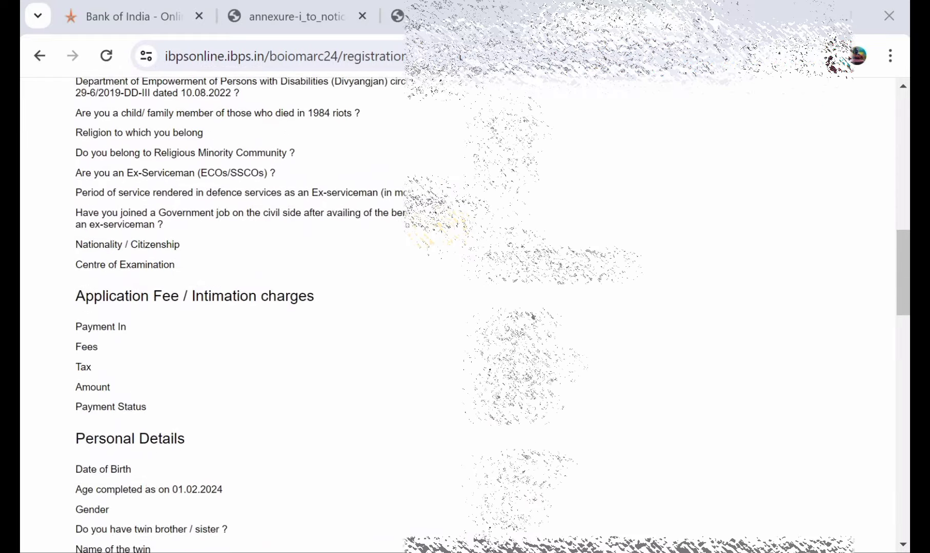
scroll(462, 307, "down", 9)
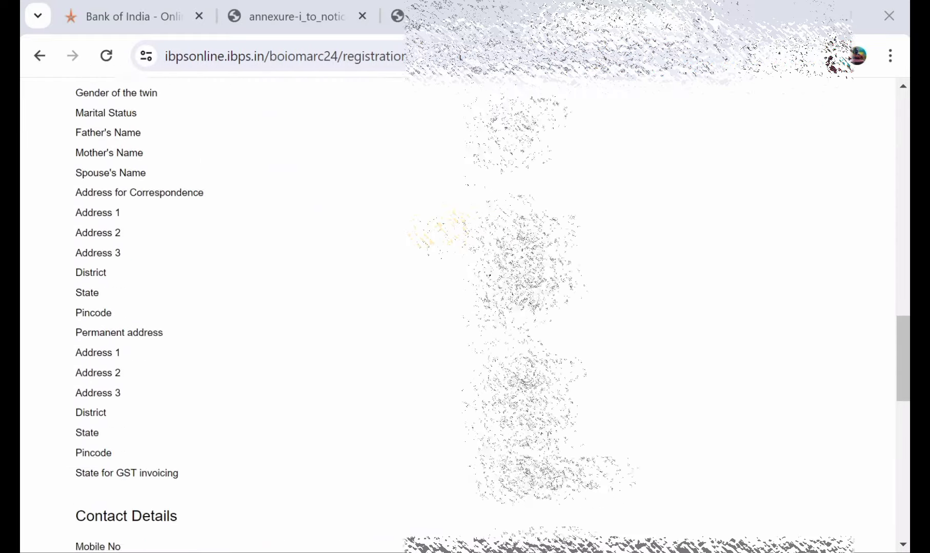
scroll(461, 308, "down", 6)
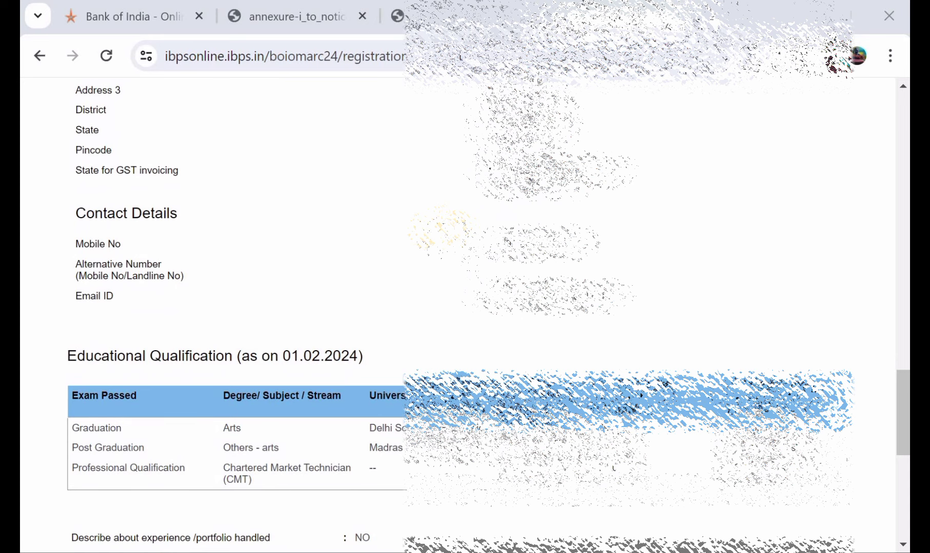
scroll(441, 228, "down", 9)
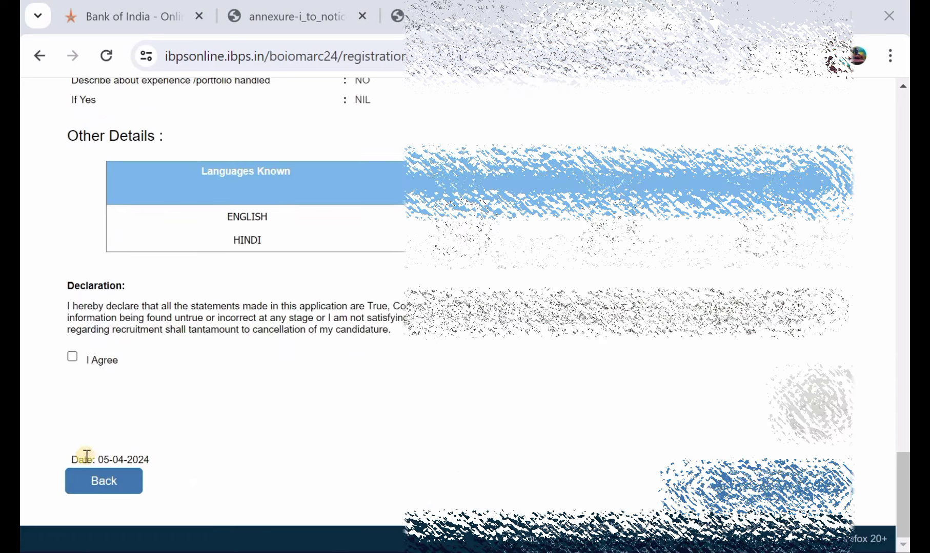
scroll(375, 292, "up", 5)
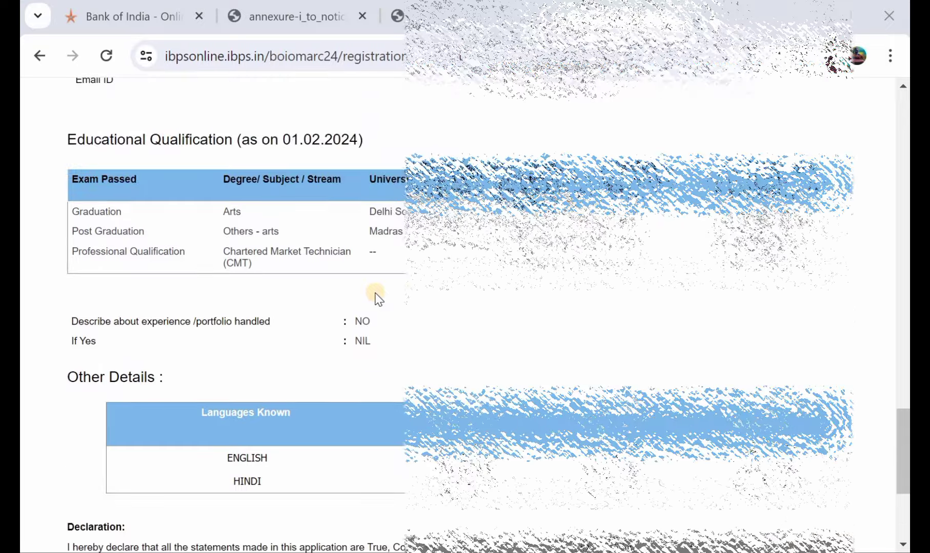
scroll(375, 292, "down", 2)
scroll(163, 418, "down", 2)
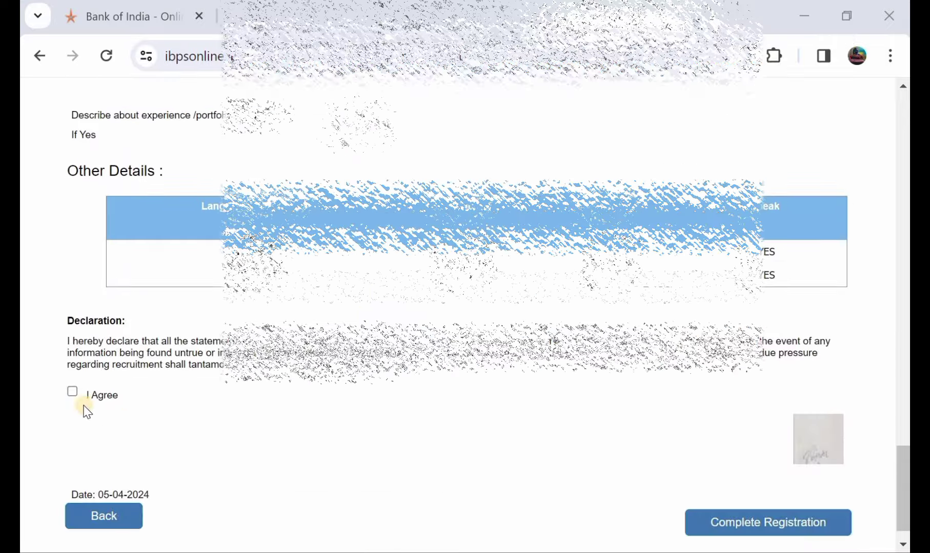
left_click(74, 392)
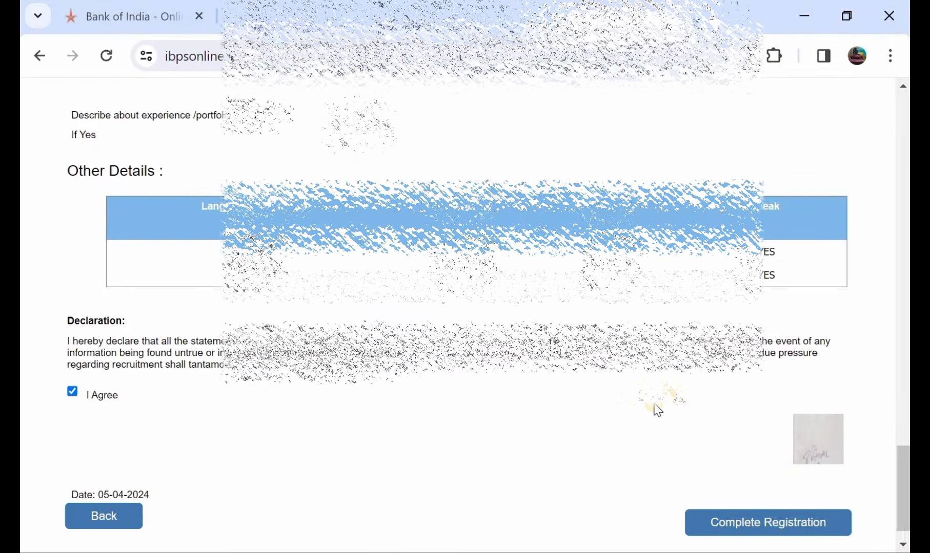
scroll(661, 405, "down", 1)
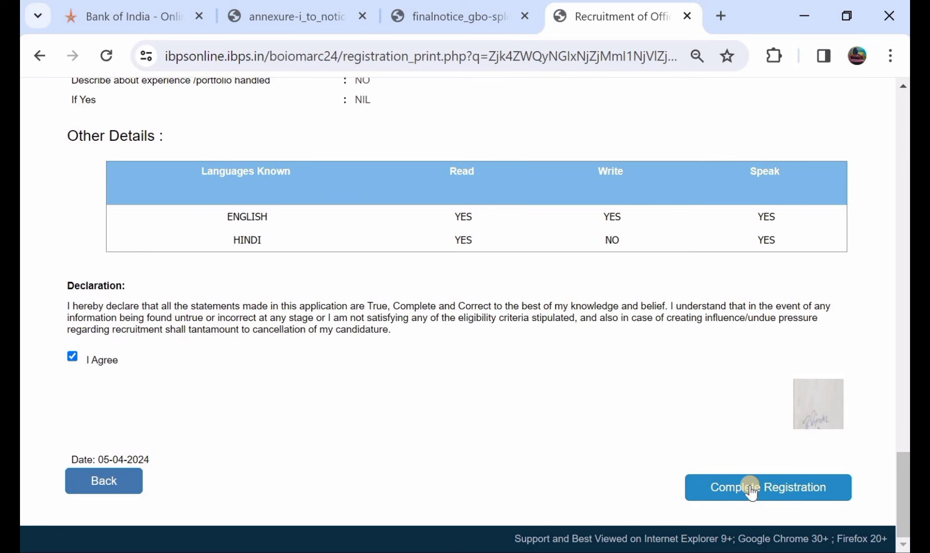
Step: Complete Registration and accept both confirmations that the entered data is final
left_click(751, 493)
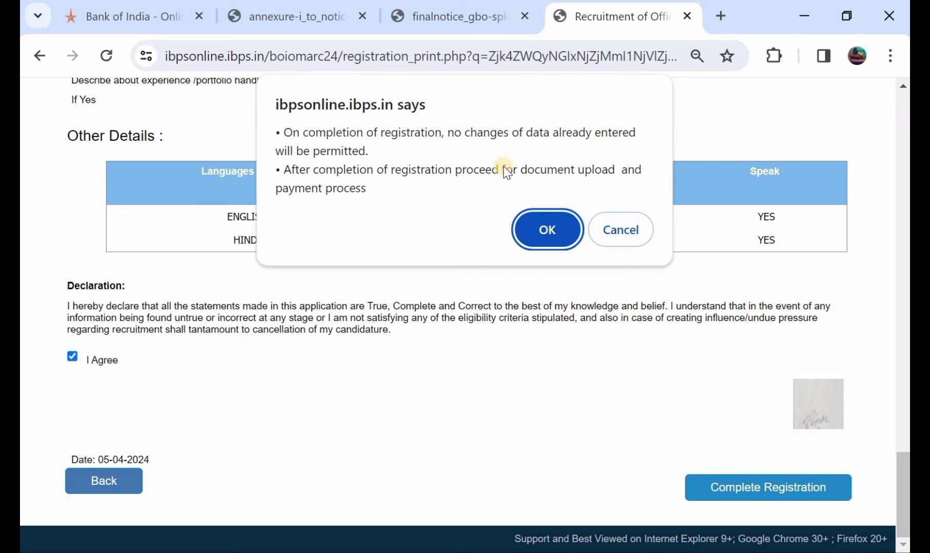
left_click(549, 225)
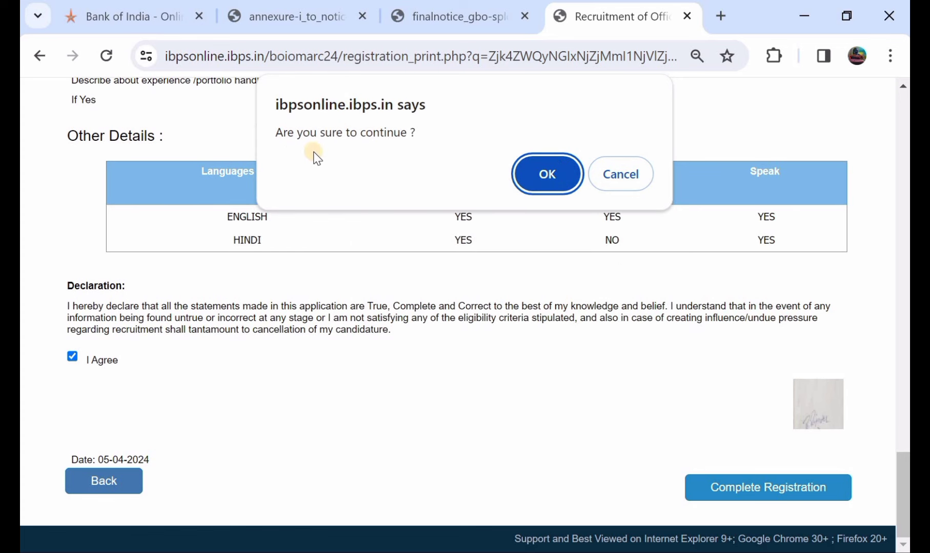
left_click(530, 171)
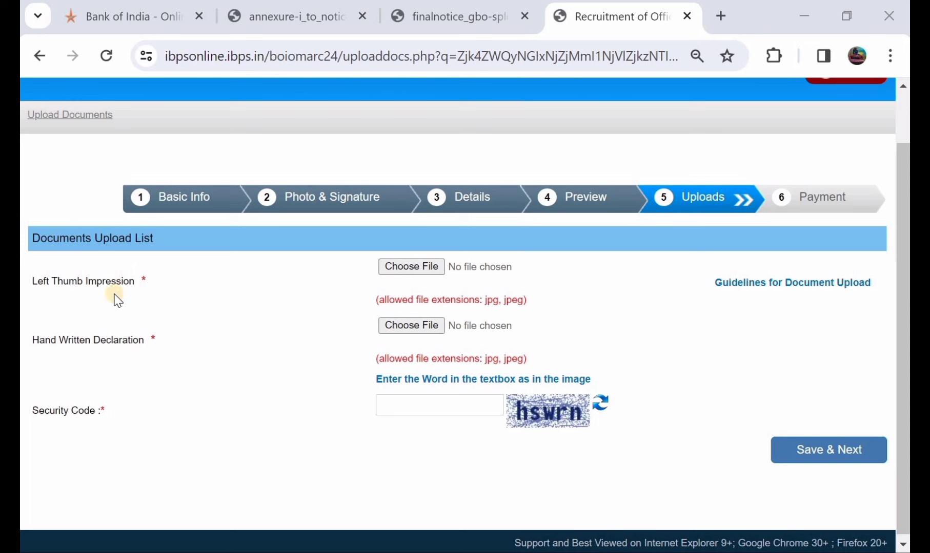
Step: Upload the left thumb impression and declaration images and confirm the final submission
left_click(410, 281)
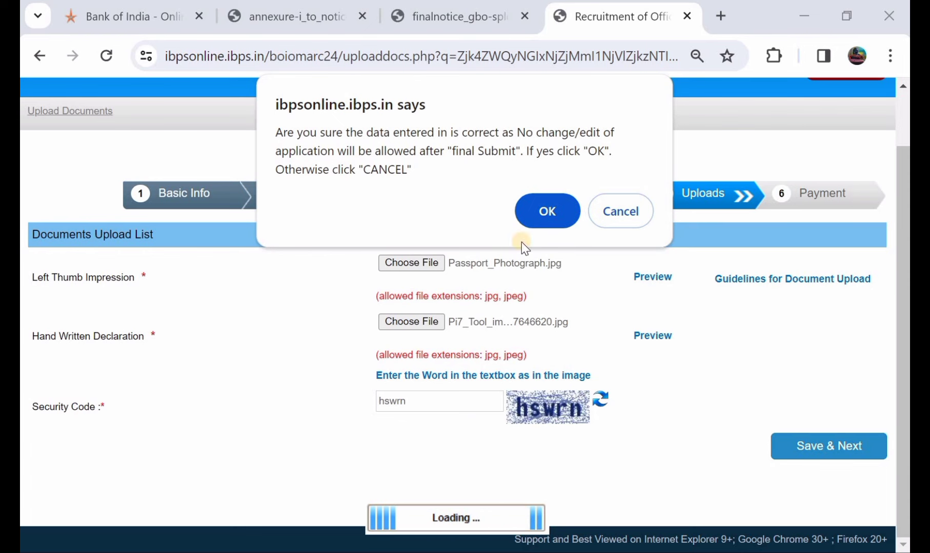
left_click(559, 205)
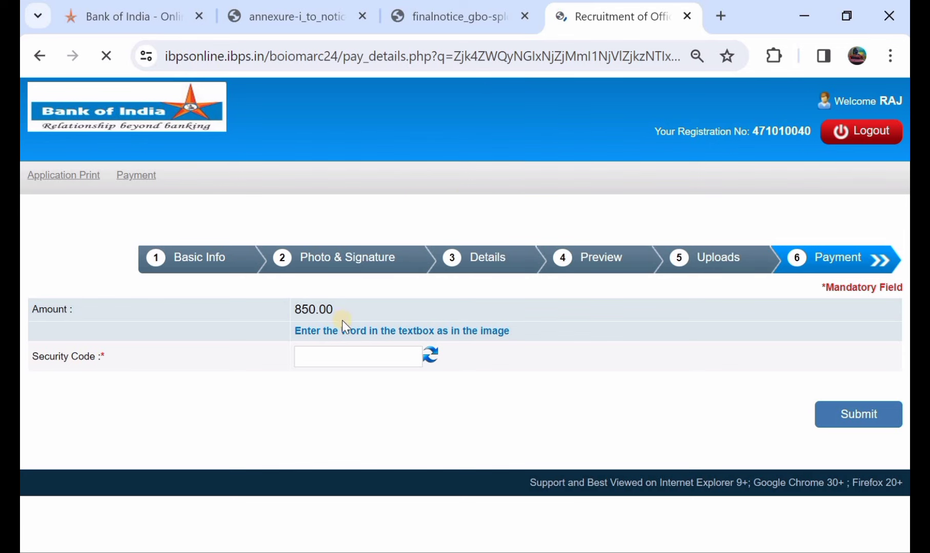
Step: Enter the displayed security code, submit the 850.00 payment step, and confirm
left_click(335, 358)
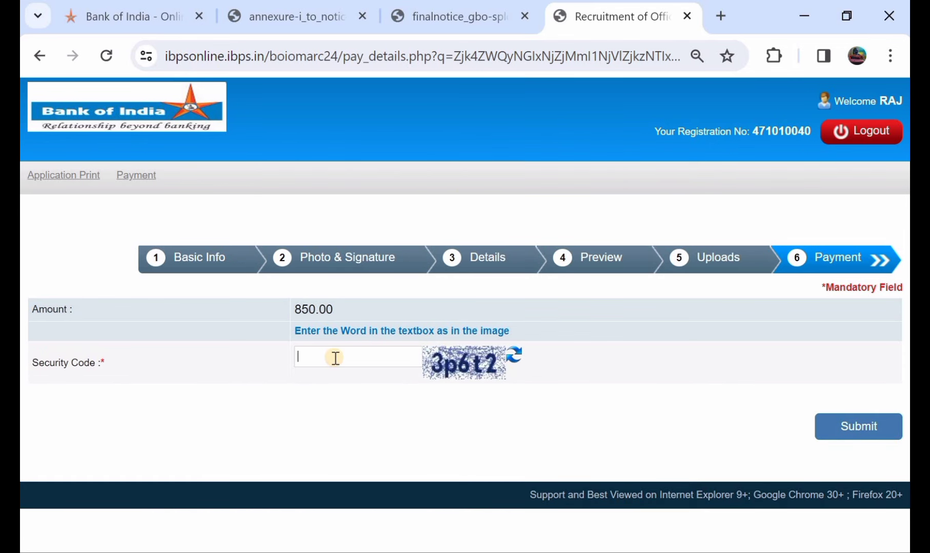
type("p6t2")
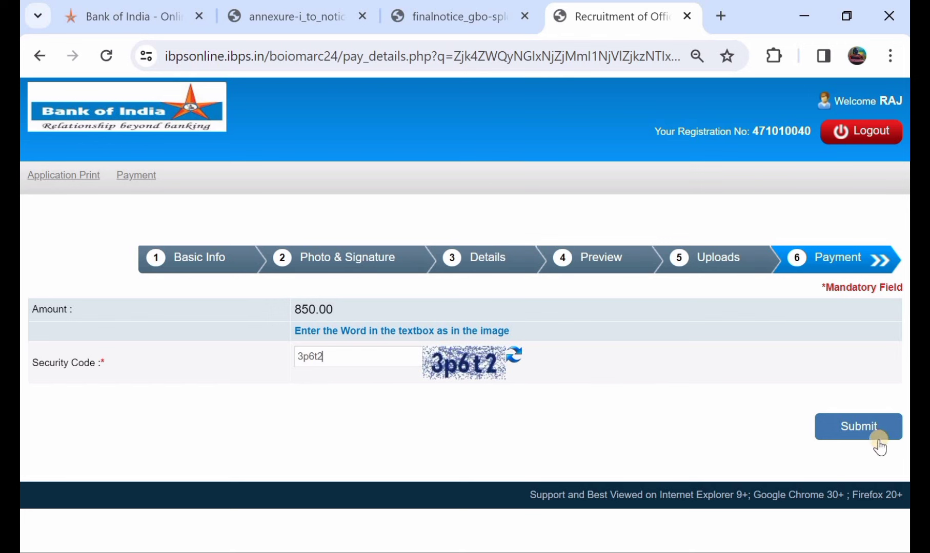
left_click(860, 427)
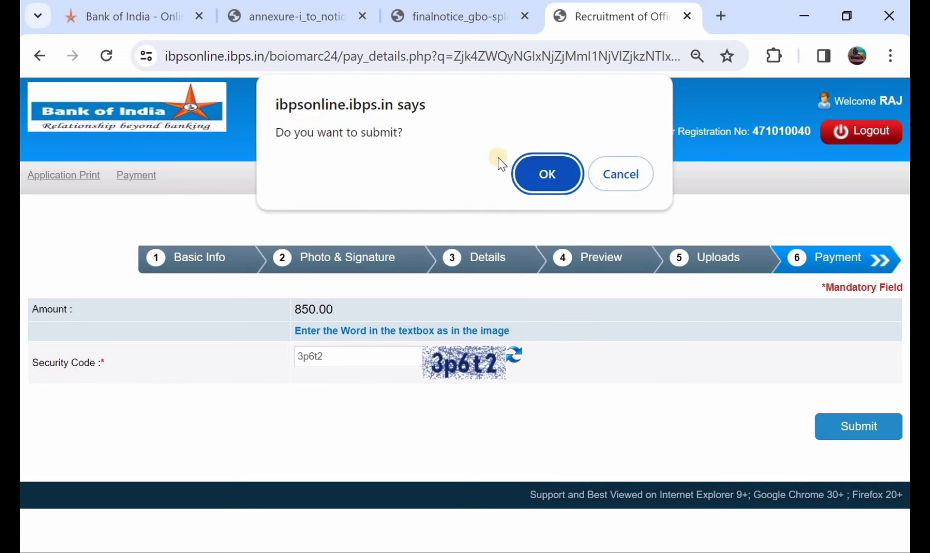
left_click(526, 169)
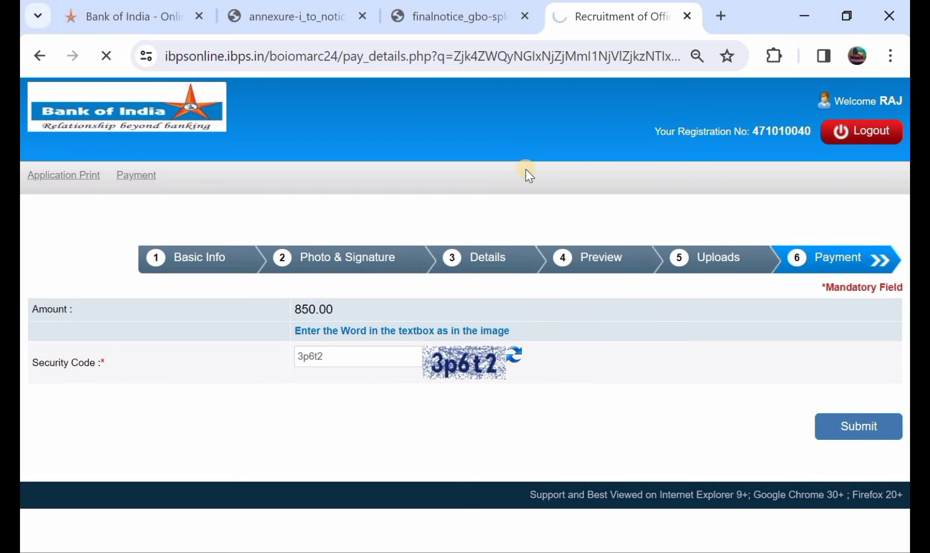